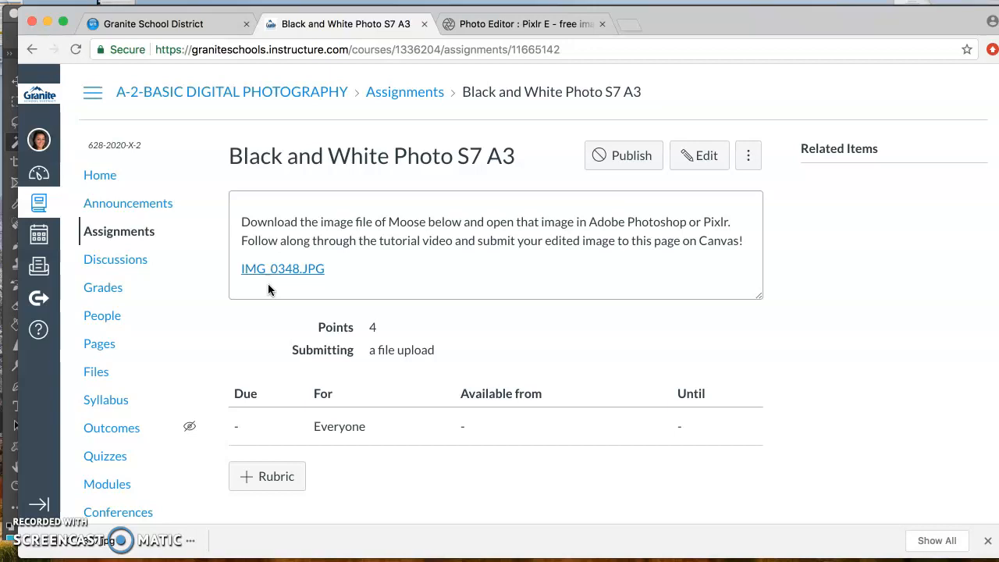
- Follow the IMG_0348.JPG link on the assignment page, and switch to Photoshop's home screen
{"action": "left_click", "coordinate": [286, 270]}
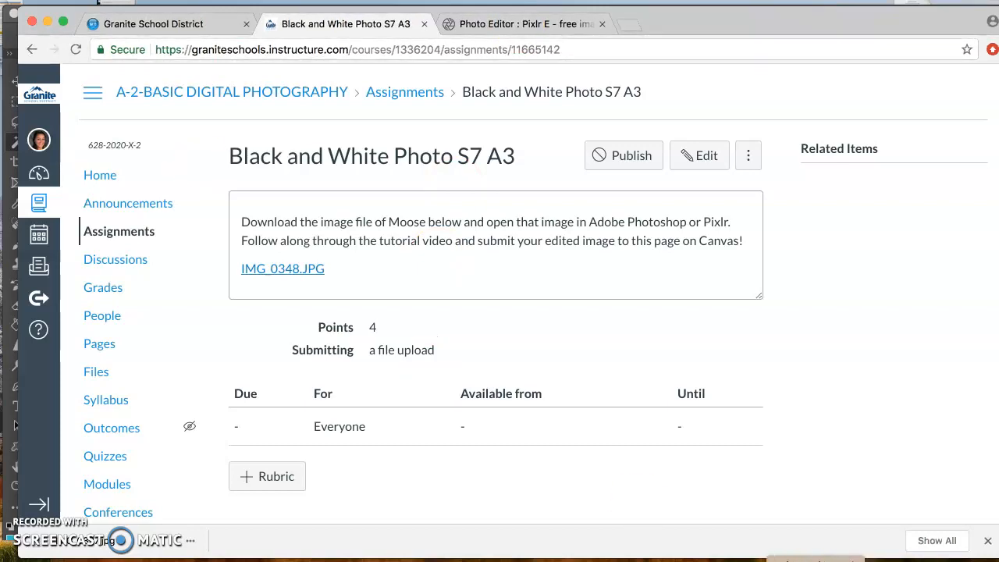
{"action": "left_click", "coordinate": [818, 561]}
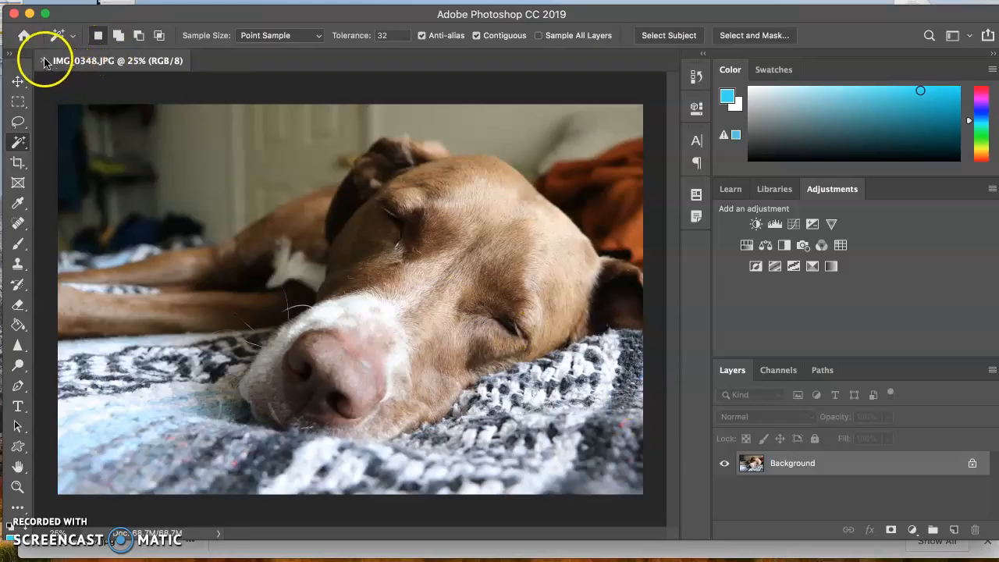
{"action": "left_click", "coordinate": [25, 35]}
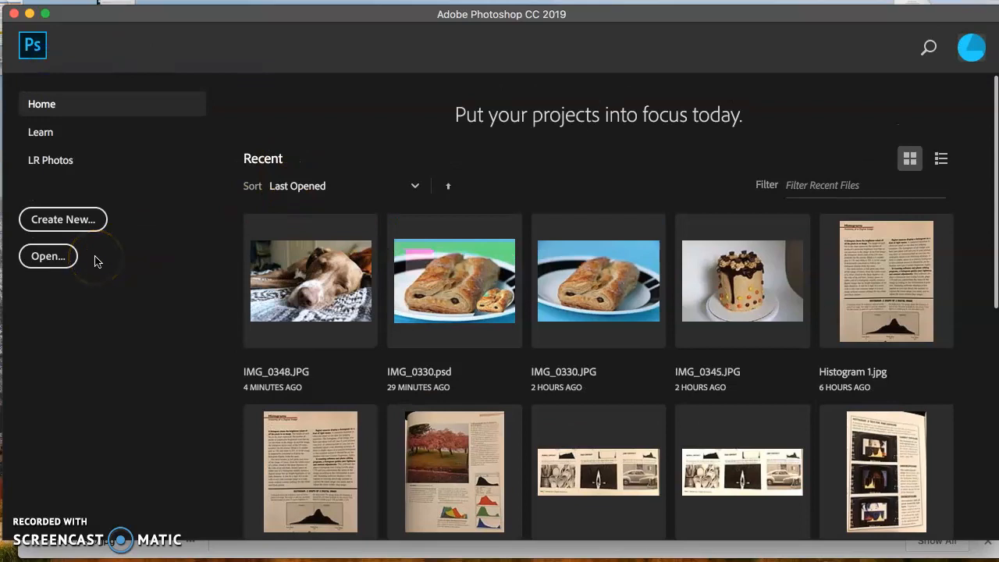
{"action": "left_click", "coordinate": [45, 261]}
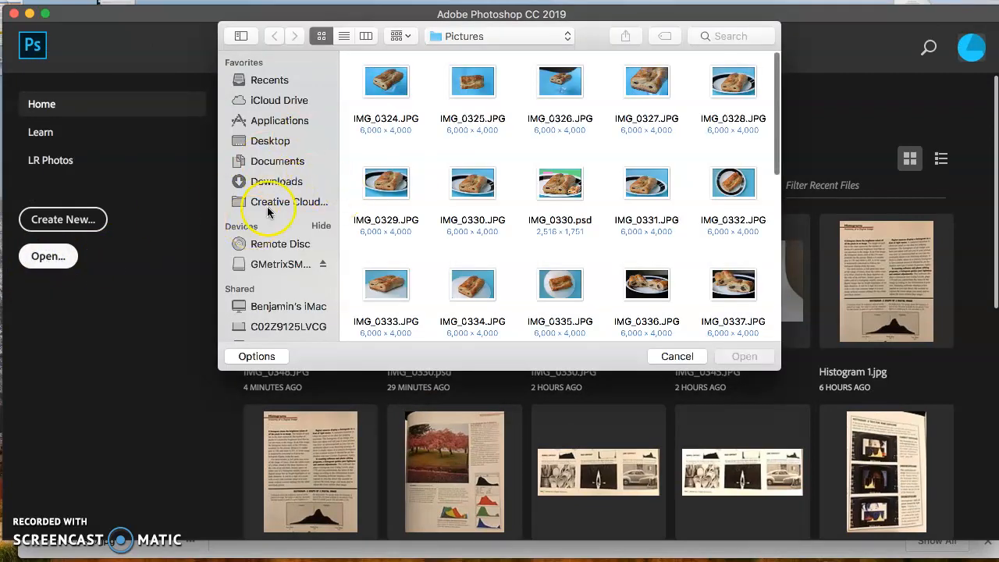
{"action": "left_click", "coordinate": [269, 186]}
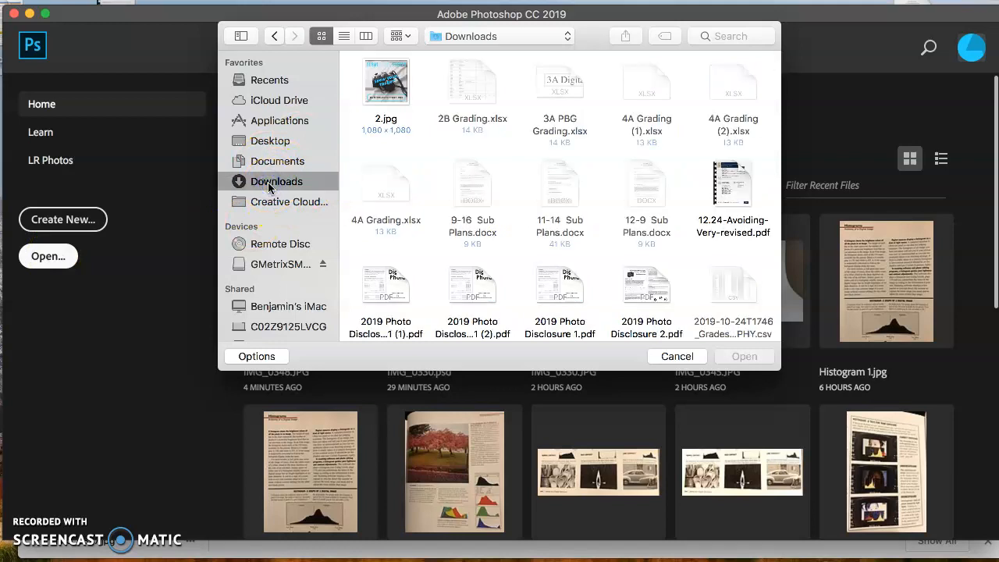
{"action": "scroll", "coordinate": [495, 223], "scroll_direction": "down", "scroll_amount": 10}
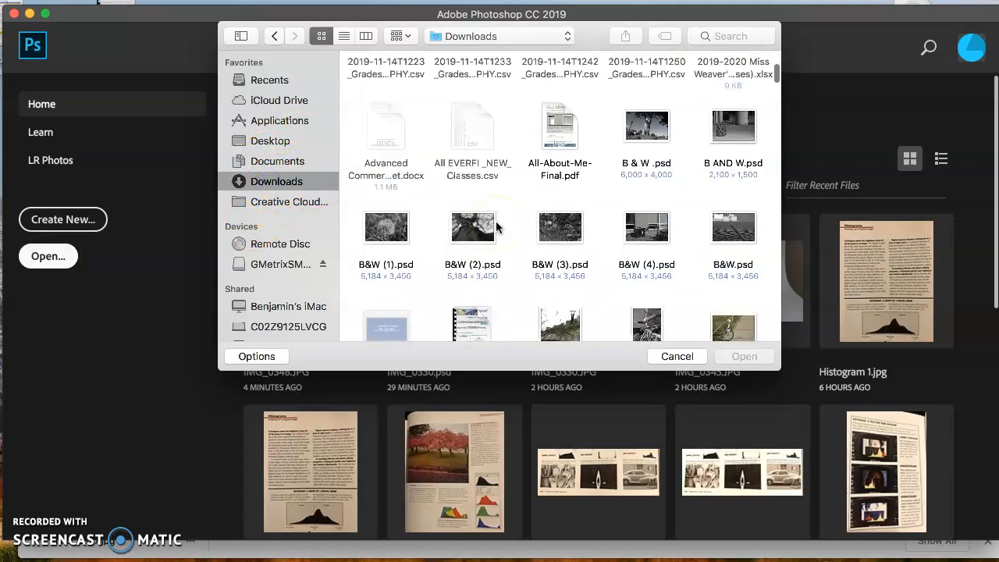
{"action": "scroll", "coordinate": [496, 226], "scroll_direction": "down", "scroll_amount": 5}
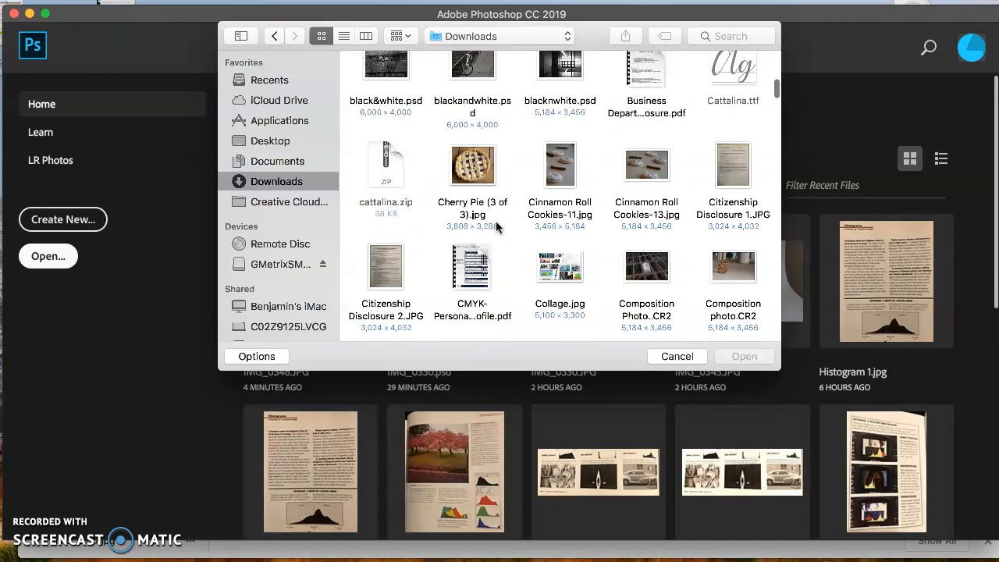
{"action": "scroll", "coordinate": [496, 226], "scroll_direction": "down", "scroll_amount": 2}
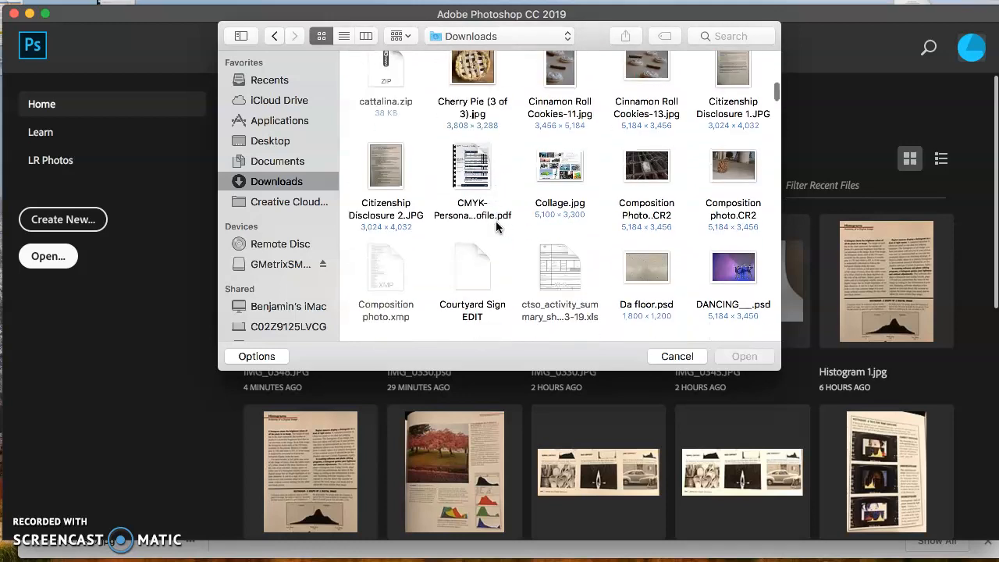
{"action": "scroll", "coordinate": [497, 227], "scroll_direction": "up", "scroll_amount": 6}
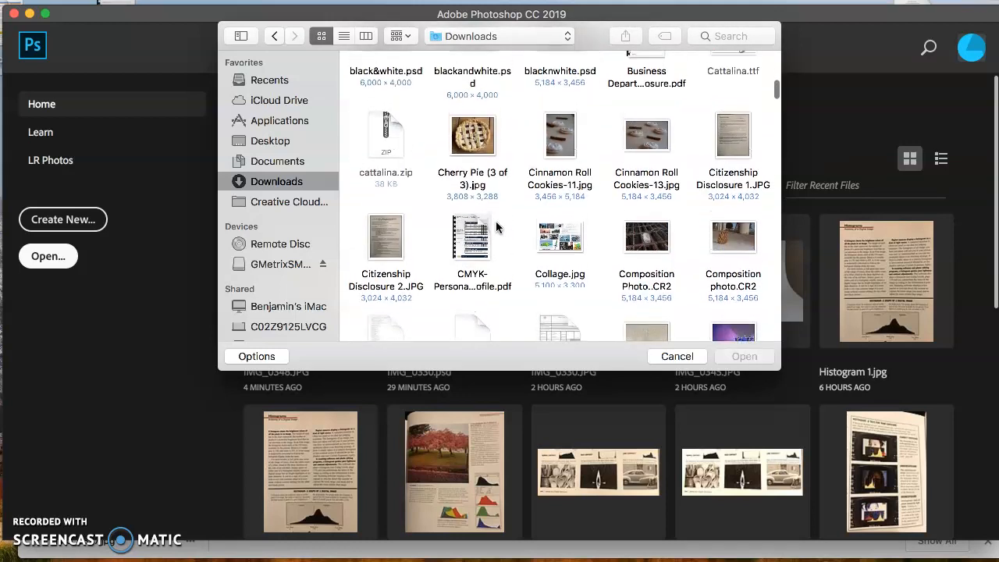
{"action": "scroll", "coordinate": [496, 226], "scroll_direction": "up", "scroll_amount": 4}
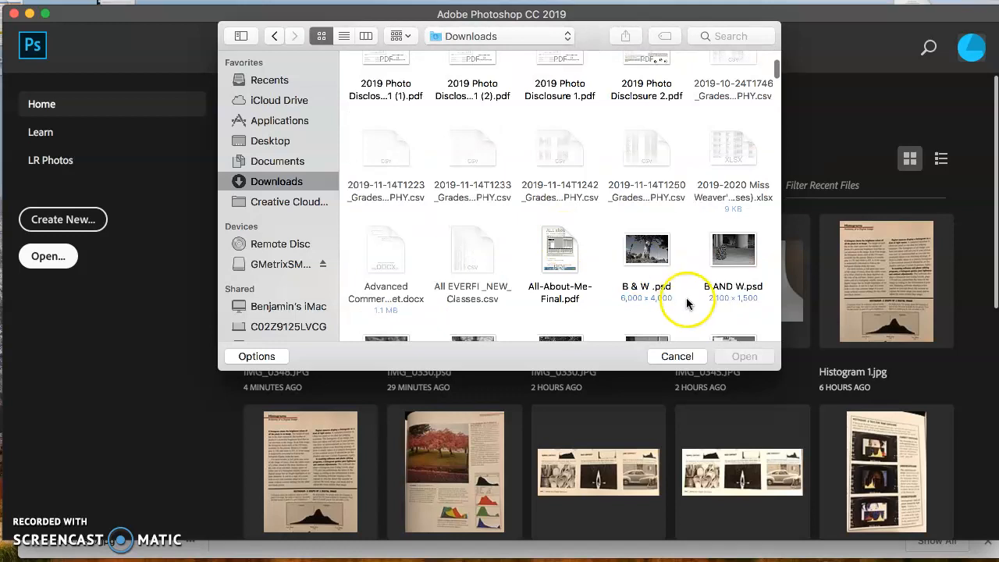
{"action": "left_click", "coordinate": [675, 355]}
- Open IMG_0348.JPG from the recent files
{"action": "left_click", "coordinate": [267, 295]}
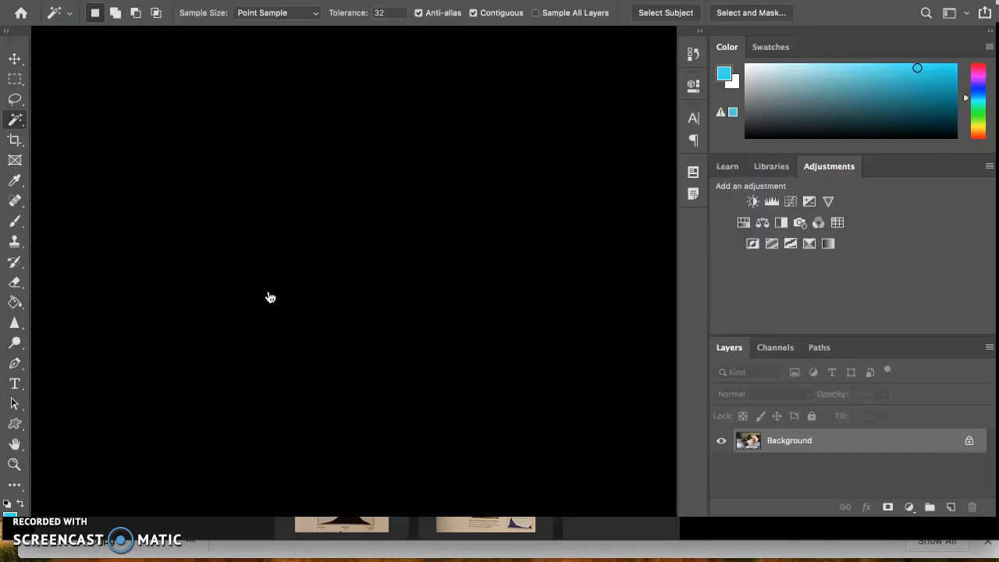
- Switch to Pixlr E in the browser and open img_0348 pre-resized to Full HD, 1920 x 1280
{"action": "key", "text": "super+Tab"}
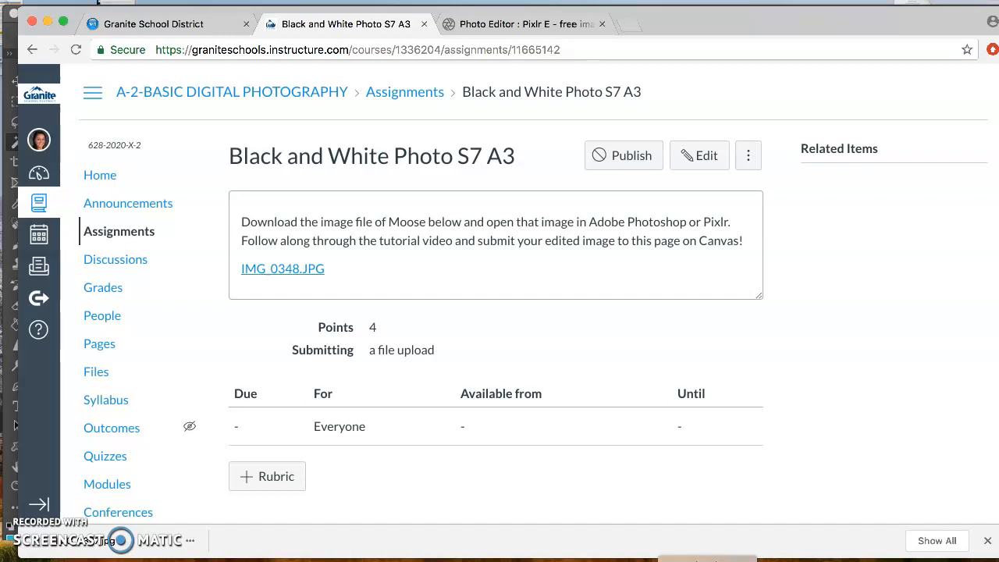
{"action": "left_click", "coordinate": [468, 50]}
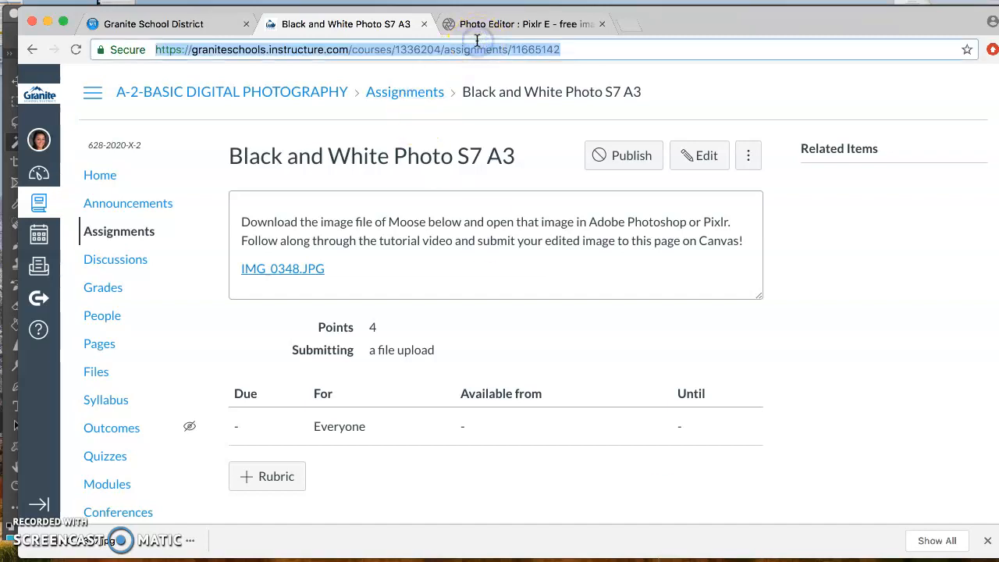
{"action": "left_click", "coordinate": [484, 29]}
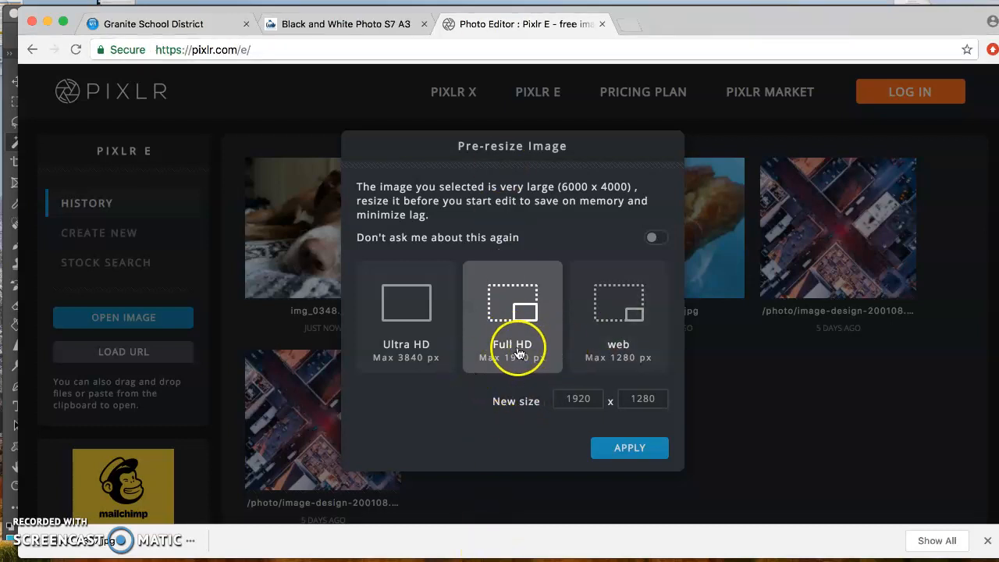
{"action": "left_click", "coordinate": [556, 401]}
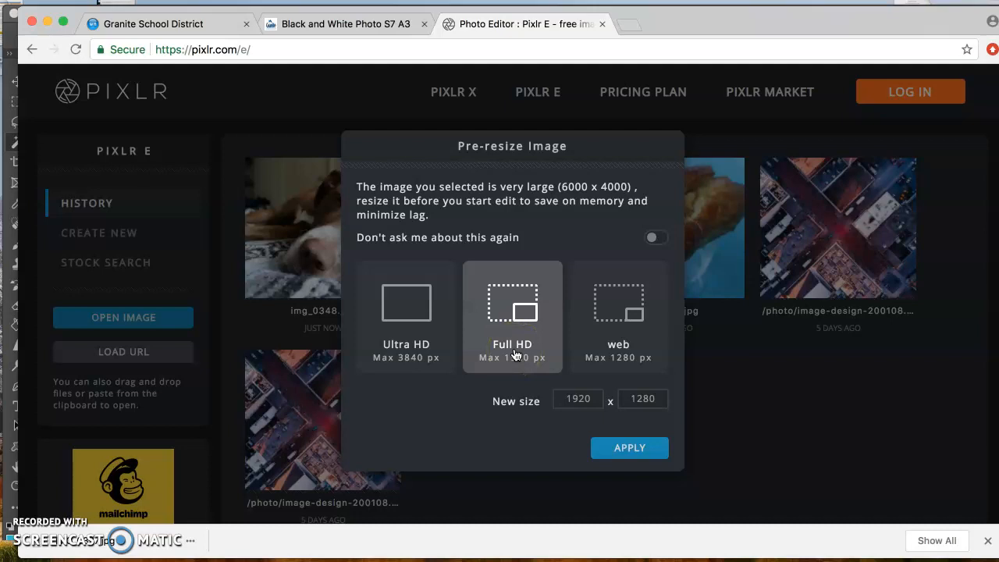
{"action": "left_click", "coordinate": [619, 447]}
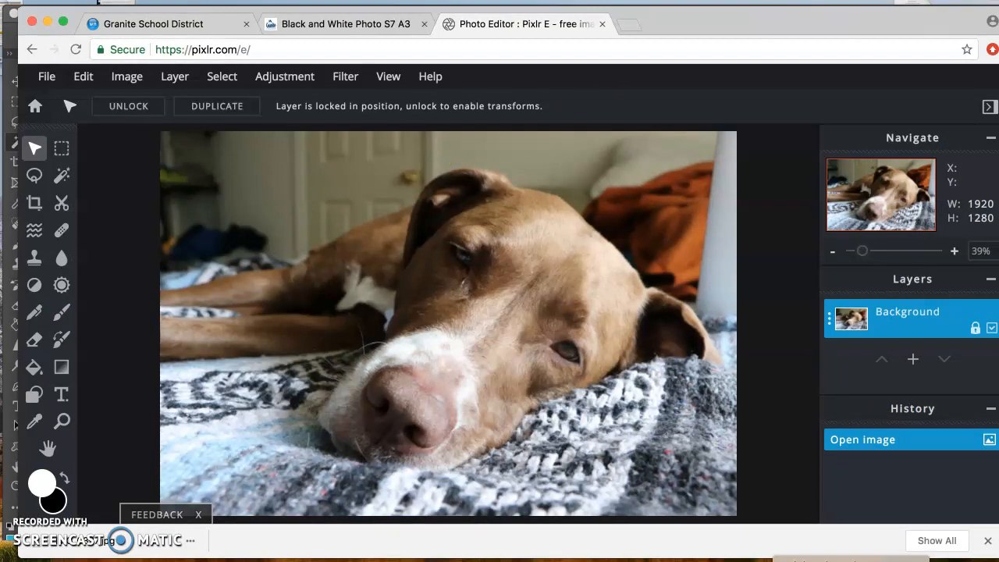
- Switch back to Photoshop and activate the Move tool
{"action": "key", "text": "super+Tab"}
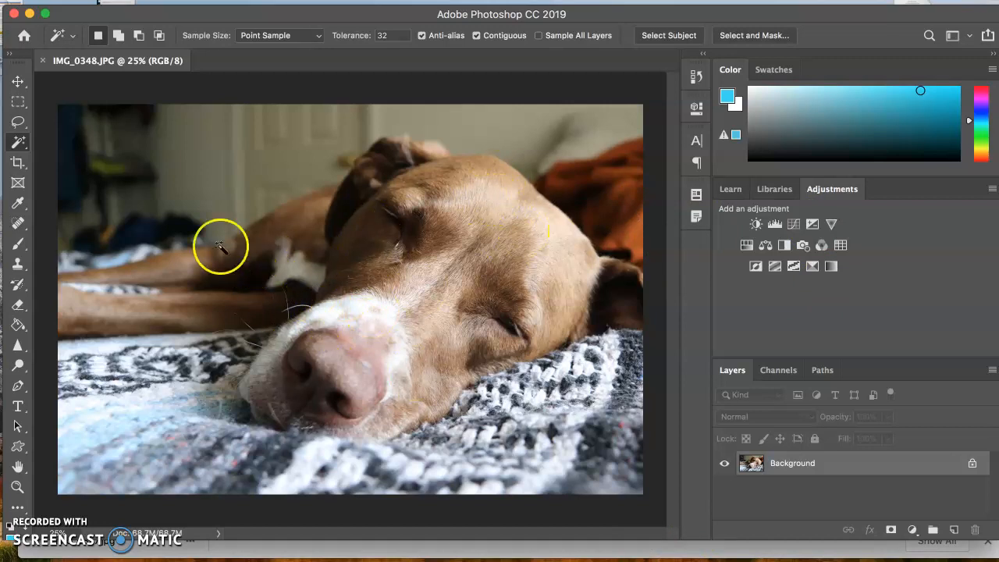
{"action": "left_click", "coordinate": [17, 81]}
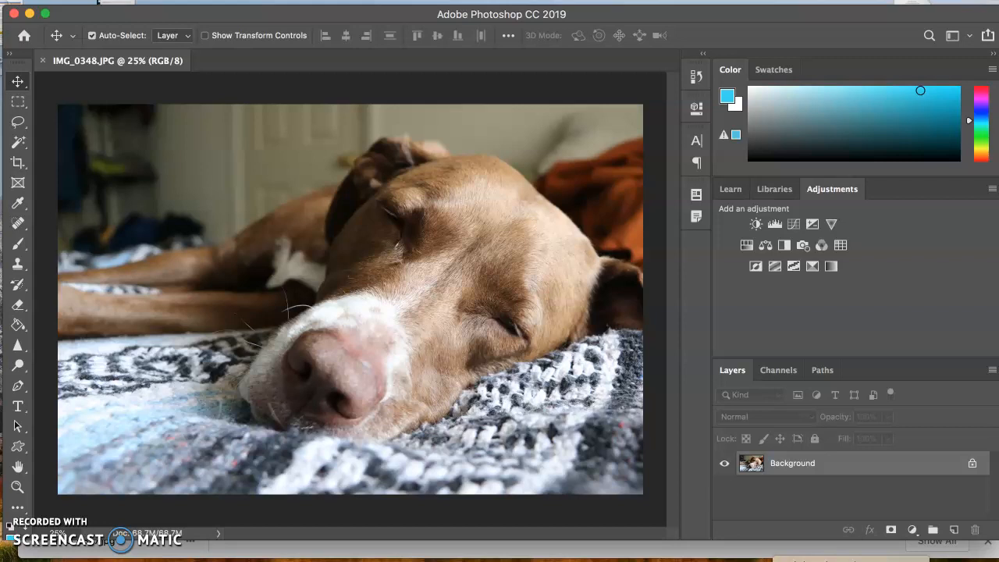
- Examine the image adjustment commands offered in Pixlr E, then those offered in Photoshop
{"action": "left_click", "coordinate": [755, 552]}
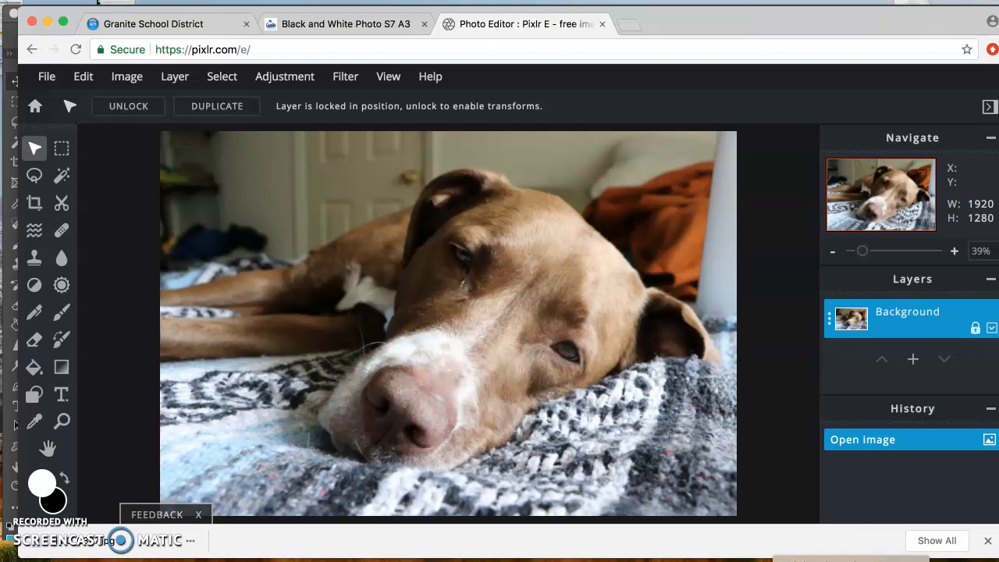
{"action": "left_click", "coordinate": [294, 85]}
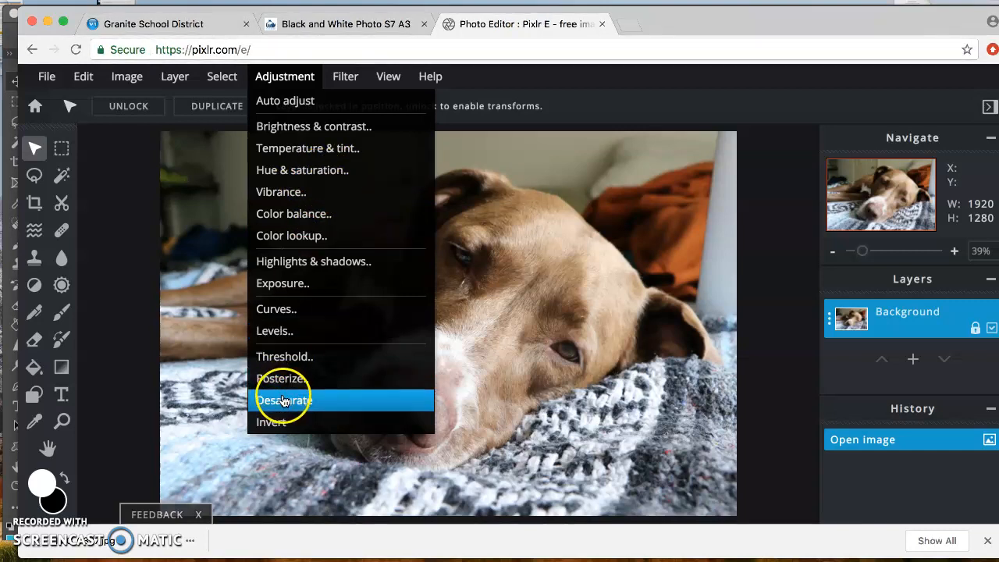
{"action": "left_click", "coordinate": [193, 376]}
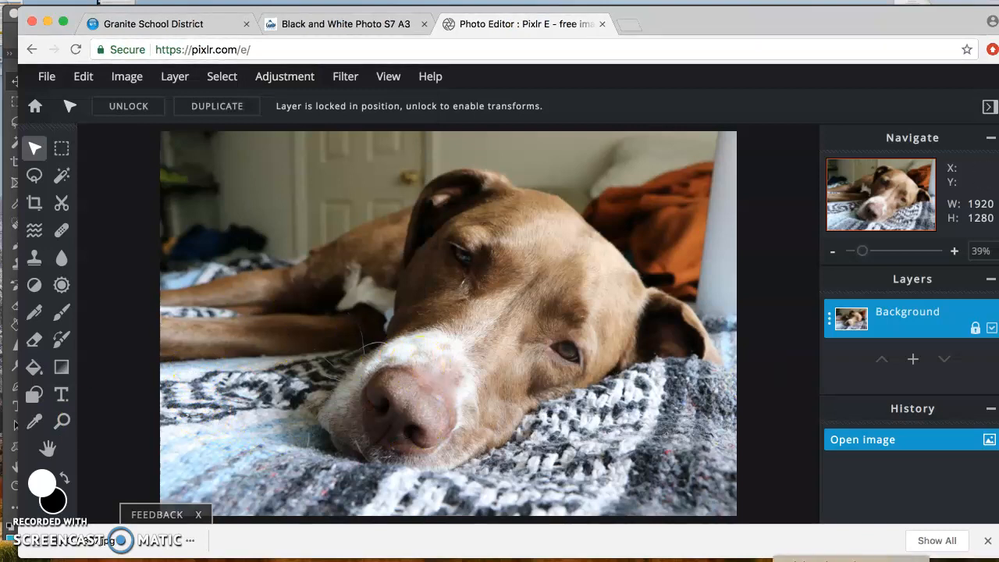
{"action": "key", "text": "super+Tab"}
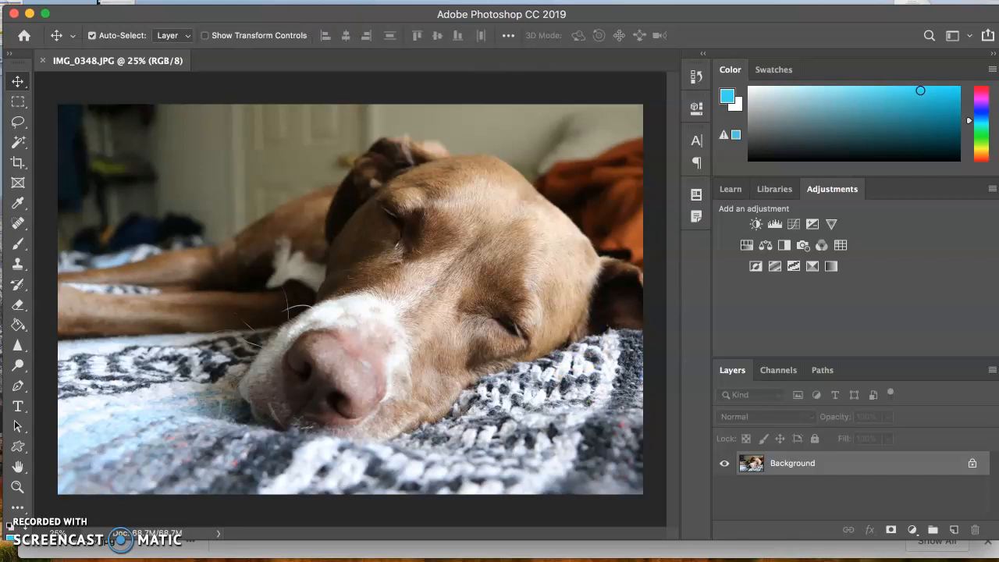
{"action": "left_click", "coordinate": [98, 1]}
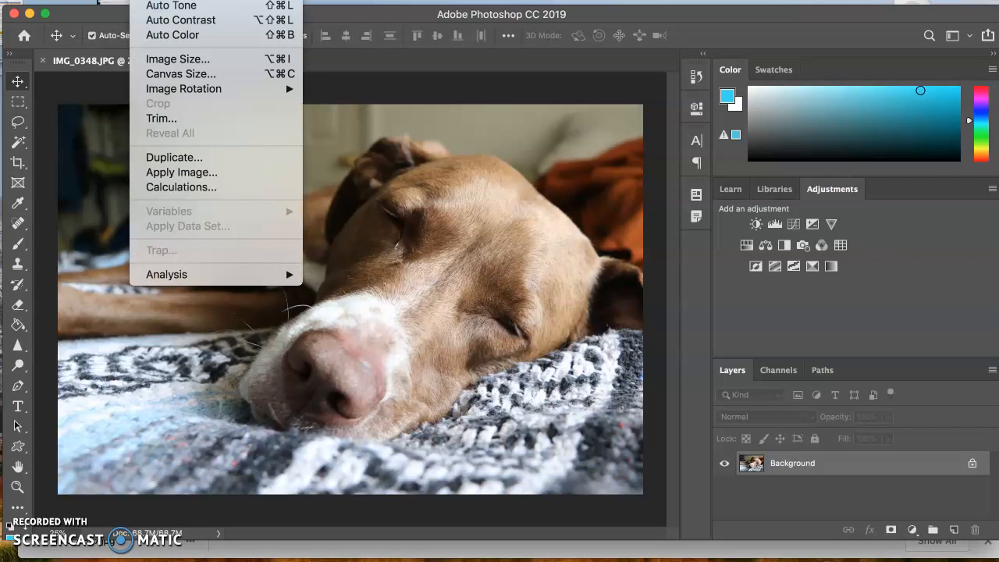
{"action": "mouse_move", "coordinate": [173, 0]}
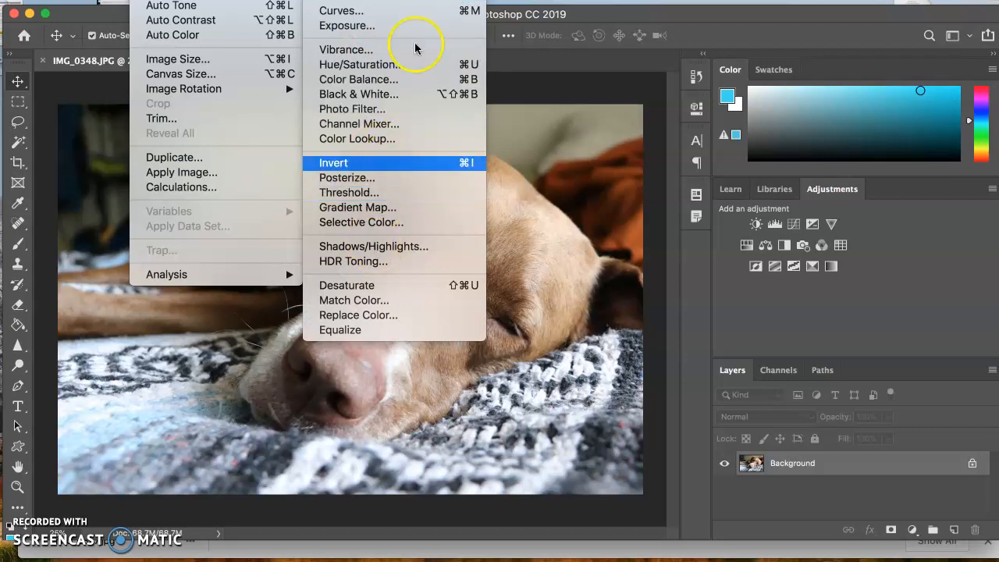
{"action": "mouse_move", "coordinate": [435, 0]}
{"action": "mouse_move", "coordinate": [98, 1]}
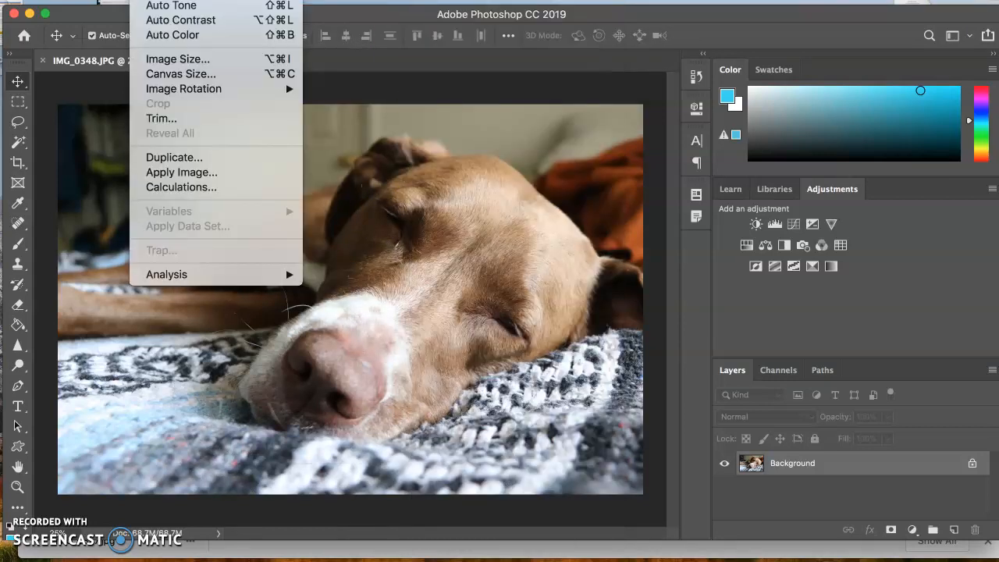
{"action": "mouse_move", "coordinate": [281, 0]}
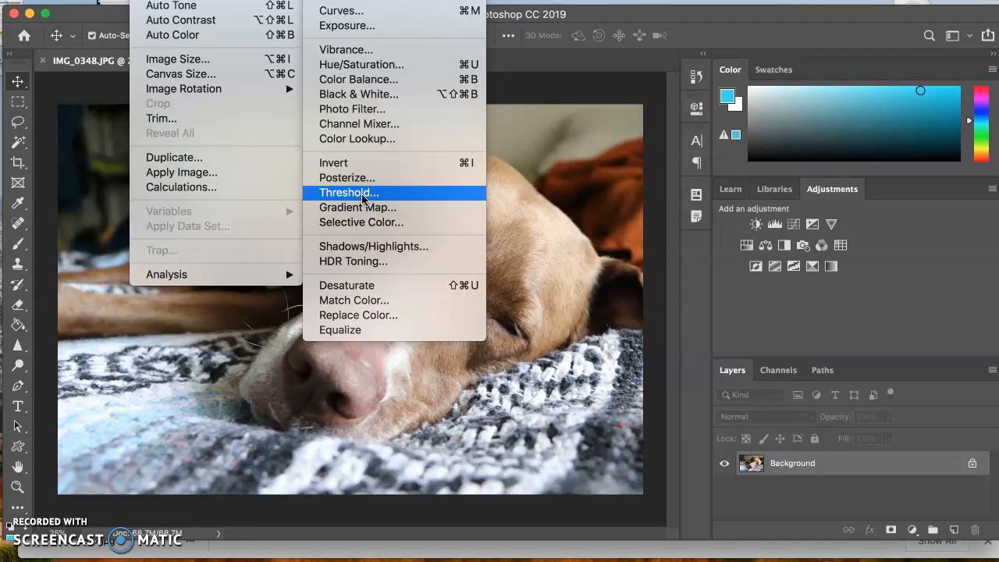
{"action": "left_click", "coordinate": [839, 323]}
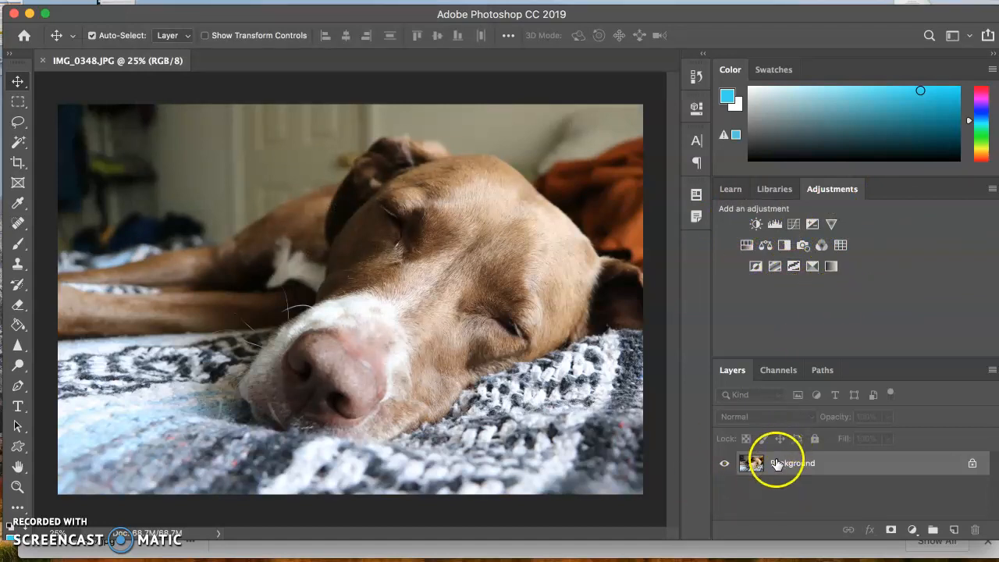
- Duplicate the Background layer and delete the copy again
{"action": "left_click_drag", "start_coordinate": [777, 463], "coordinate": [954, 532]}
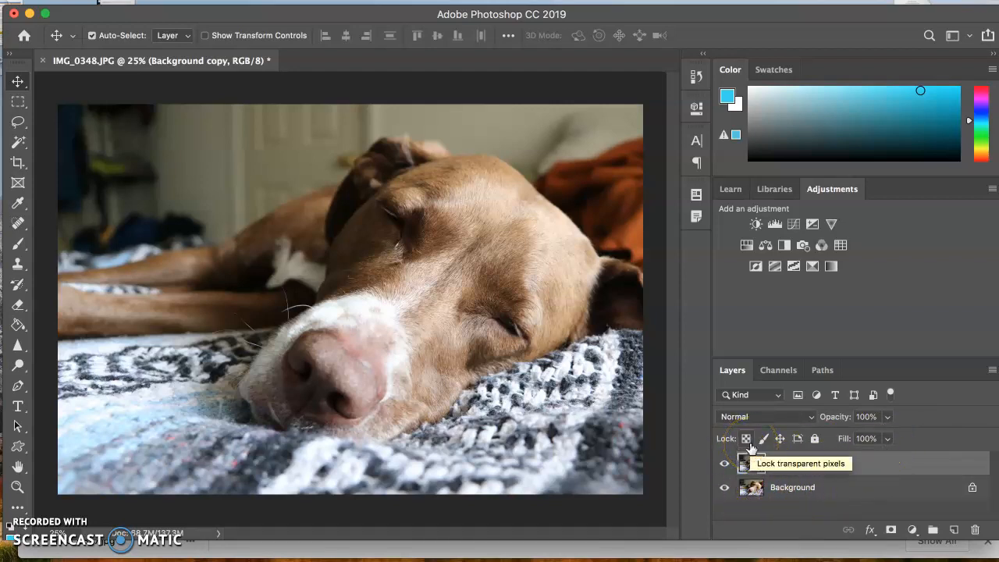
{"action": "key", "text": "super"}
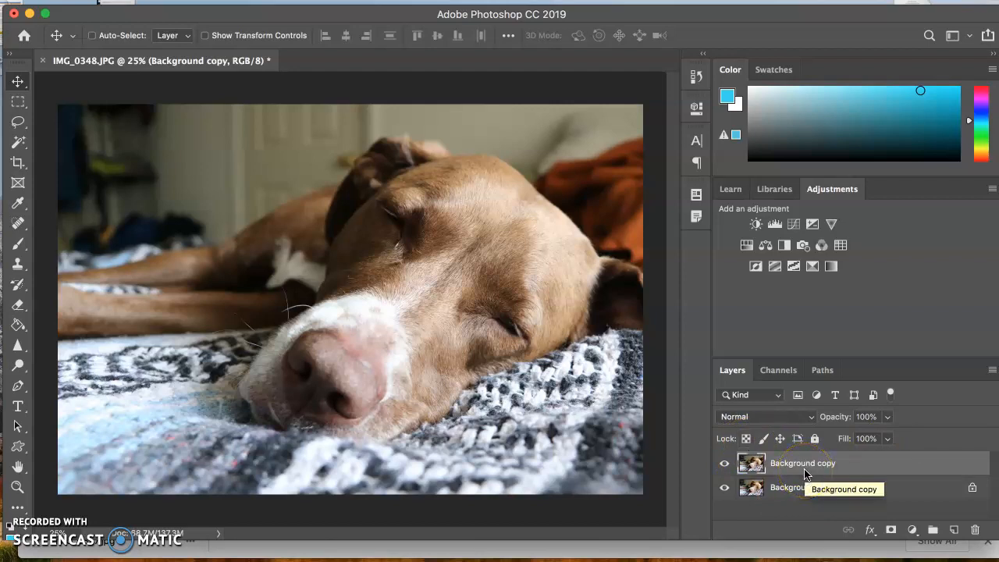
{"action": "key", "text": "BackSpace"}
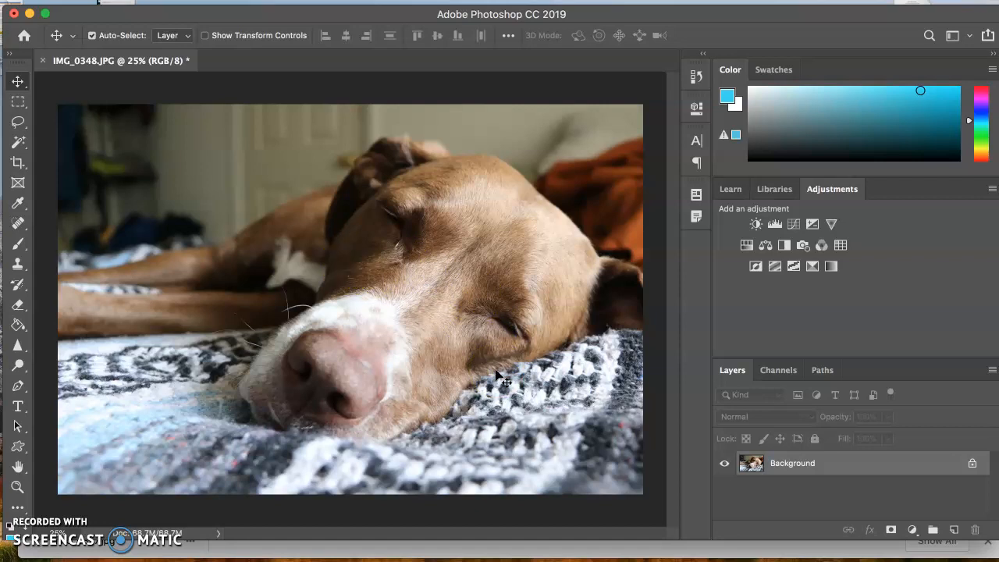
- Add a Black & White adjustment layer above the Background and dock its properties away from the image
{"action": "left_click", "coordinate": [784, 246]}
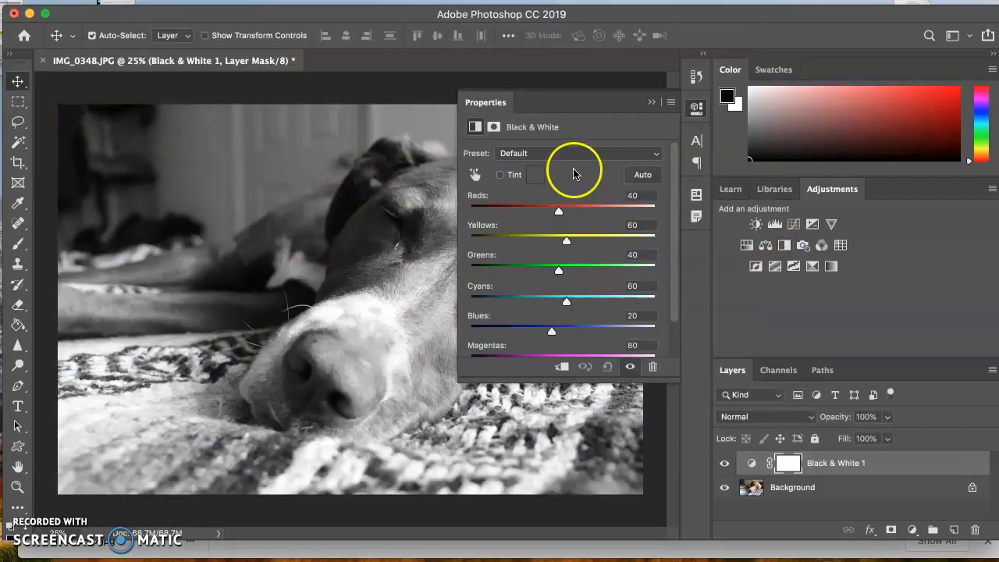
{"action": "left_click_drag", "start_coordinate": [551, 101], "coordinate": [696, 184]}
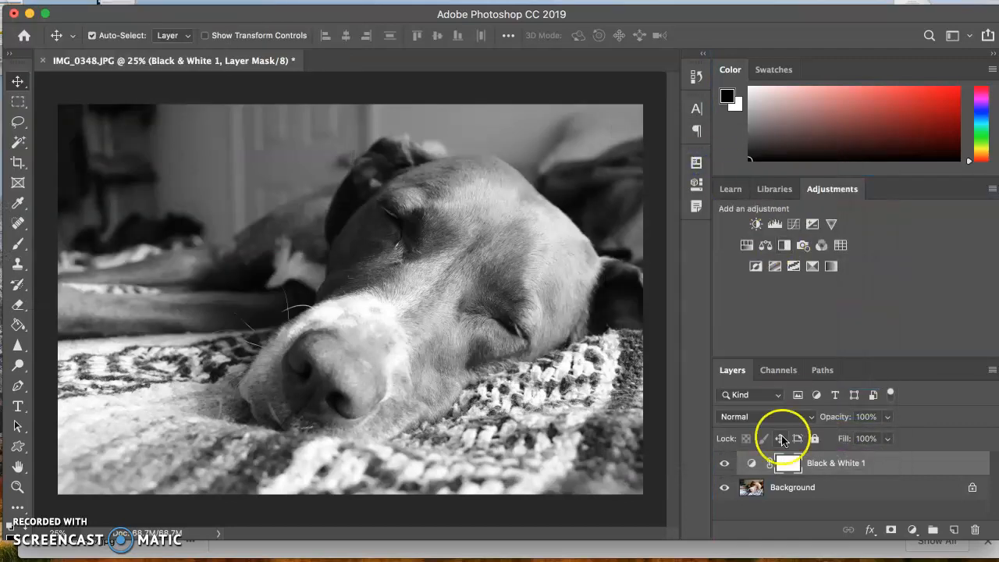
{"action": "double_click", "coordinate": [787, 462]}
{"action": "left_click", "coordinate": [478, 186]}
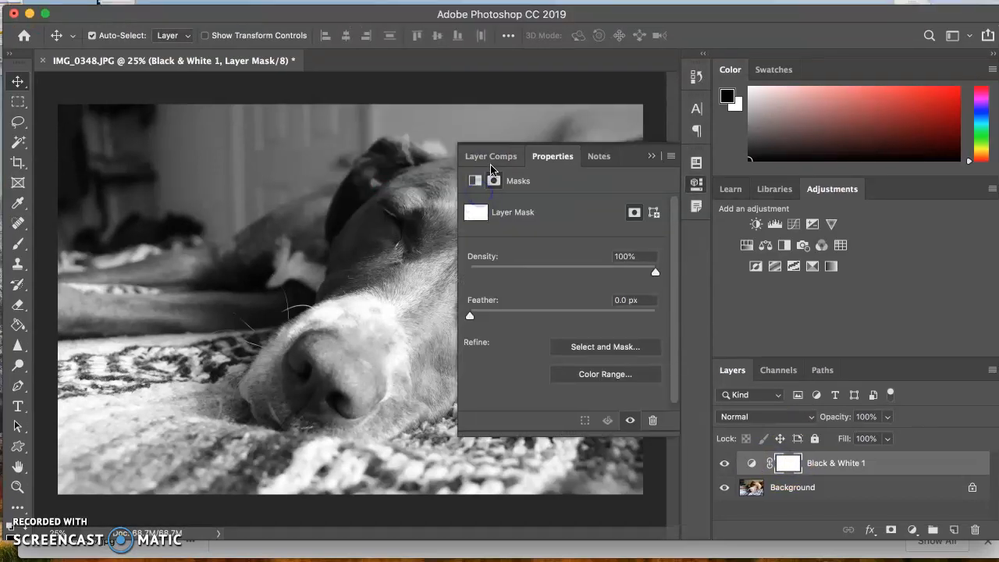
{"action": "left_click", "coordinate": [491, 156]}
{"action": "left_click", "coordinate": [601, 156]}
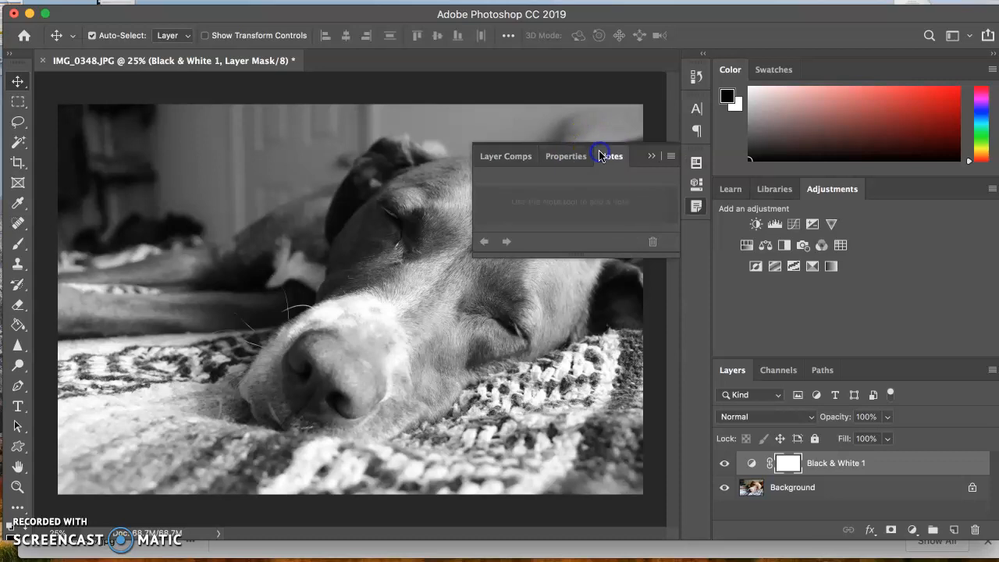
{"action": "left_click", "coordinate": [750, 466]}
{"action": "double_click", "coordinate": [749, 471]}
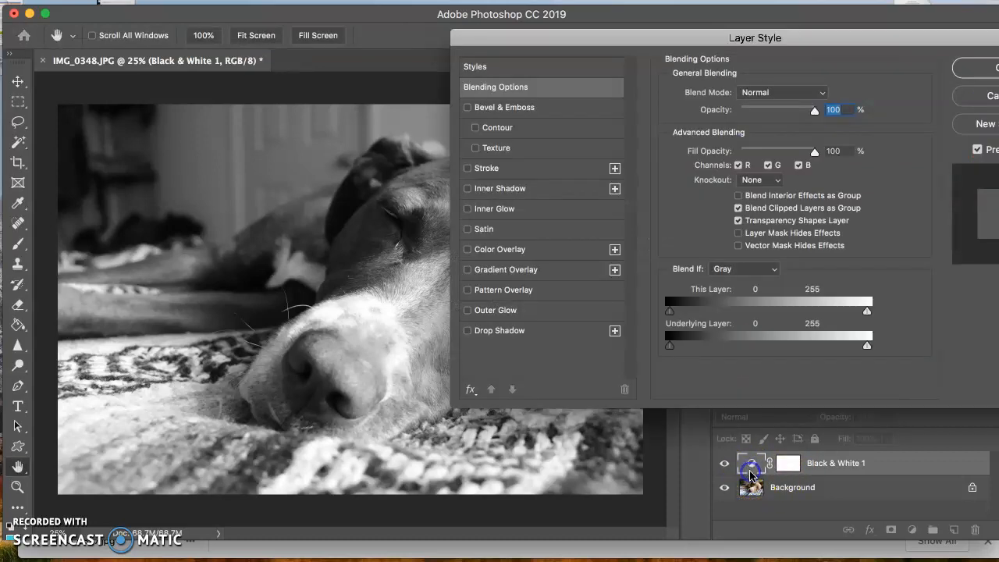
{"action": "left_click", "coordinate": [988, 93]}
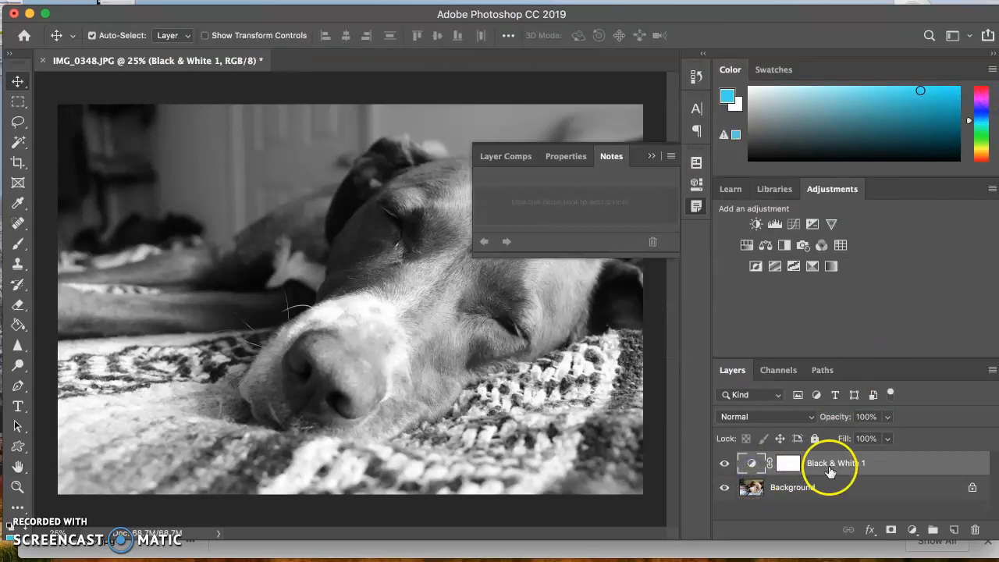
- Add a second Black & White adjustment layer, undo both adjustment layers back to the plain Background, and collapse the properties
{"action": "left_click", "coordinate": [784, 245]}
{"action": "left_click", "coordinate": [897, 492]}
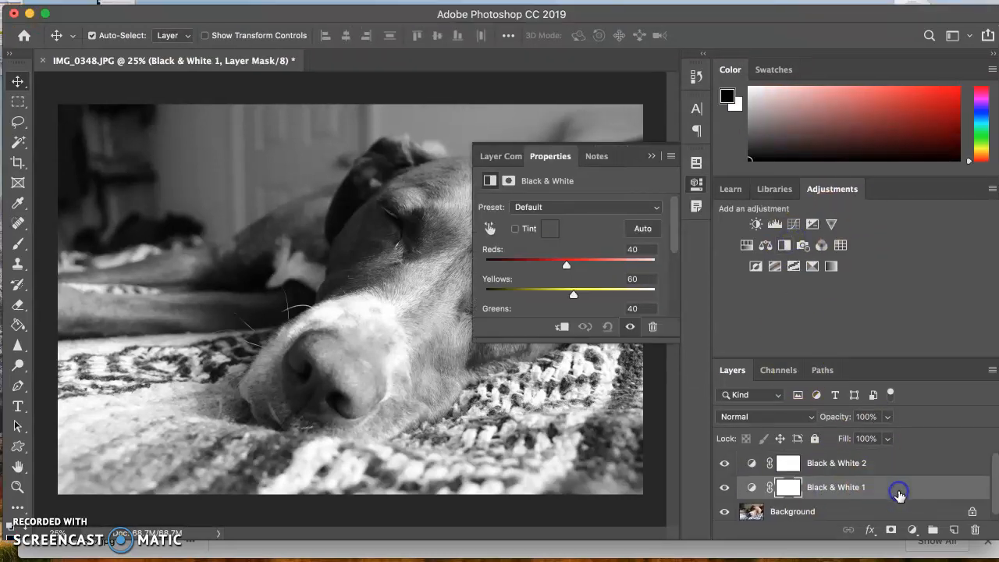
{"action": "key", "text": "super+z"}
{"action": "key", "text": "super+z"}
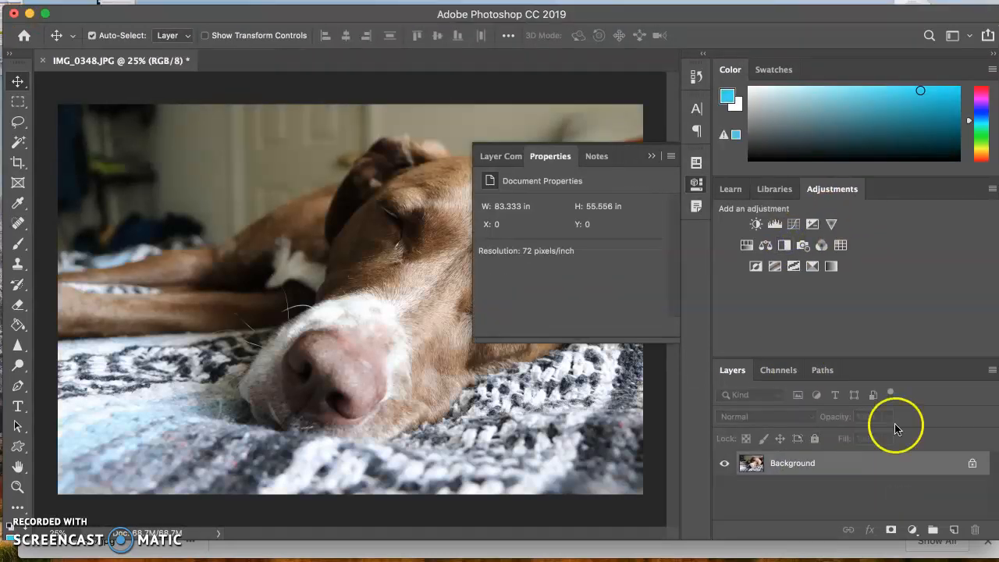
{"action": "left_click", "coordinate": [653, 157]}
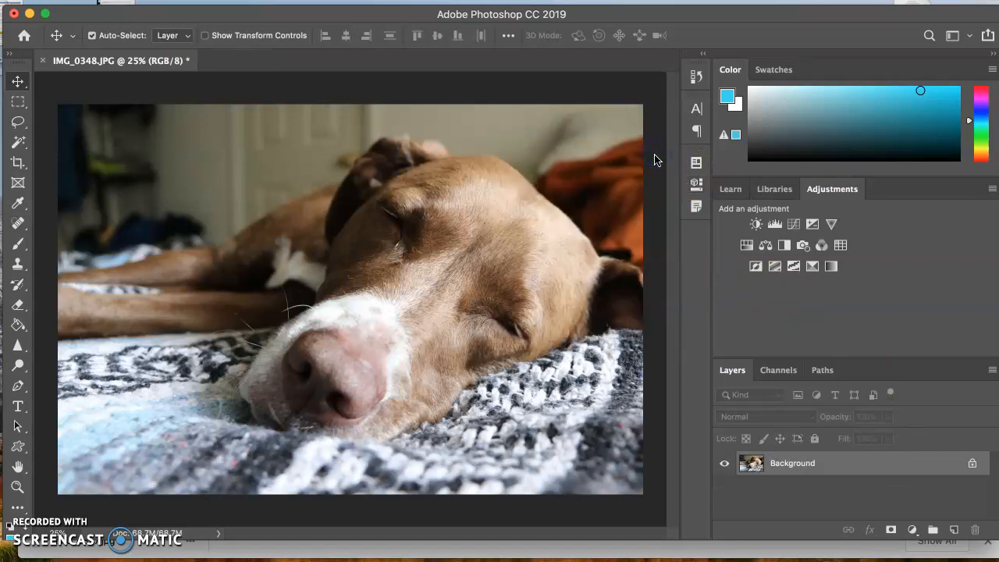
- Add a Black & White adjustment layer above the Background and dock its properties between the color and adjustments panels
{"action": "left_click", "coordinate": [783, 248]}
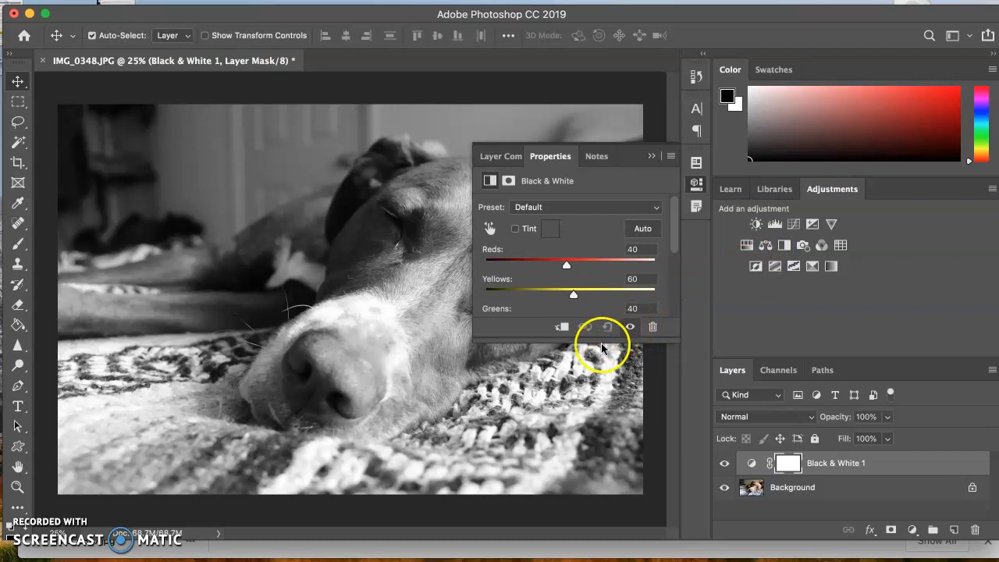
{"action": "left_click_drag", "start_coordinate": [601, 344], "coordinate": [611, 513]}
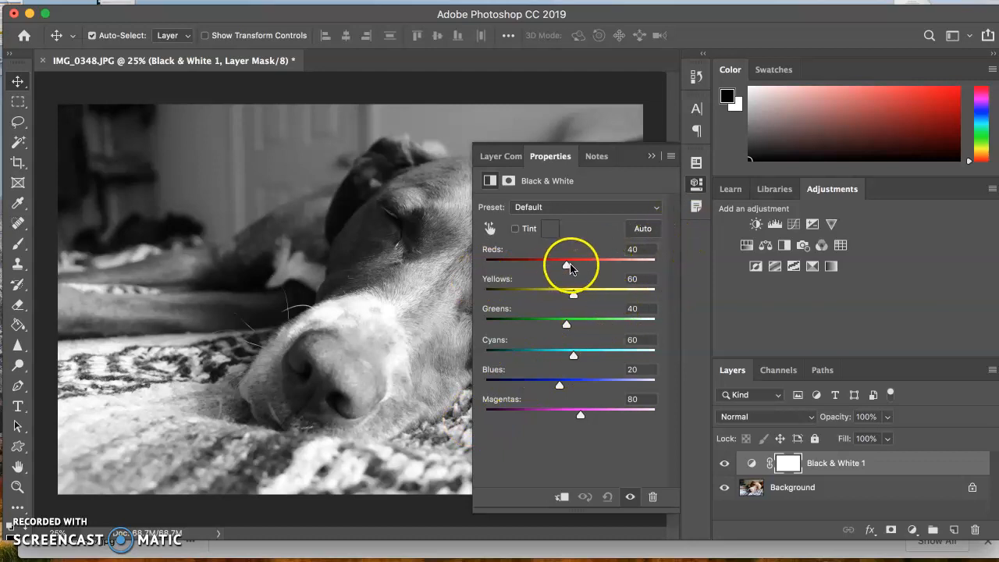
{"action": "left_click_drag", "start_coordinate": [630, 154], "coordinate": [809, 165]}
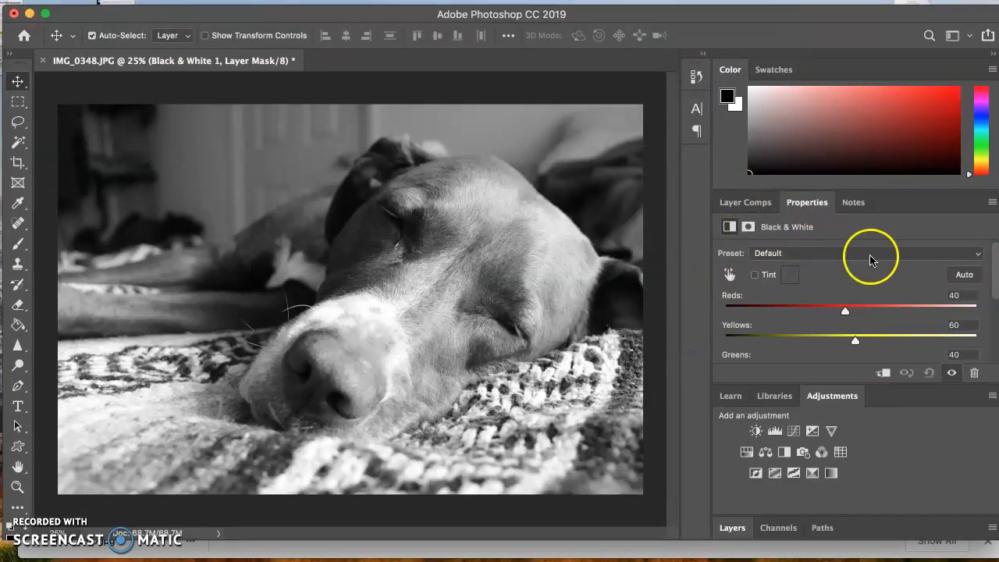
- Set the Black & White adjustment's Cyans to -33 and Blues to -7
{"action": "scroll", "coordinate": [852, 316], "scroll_direction": "down", "scroll_amount": 3}
{"action": "scroll", "coordinate": [852, 315], "scroll_direction": "down", "scroll_amount": 1}
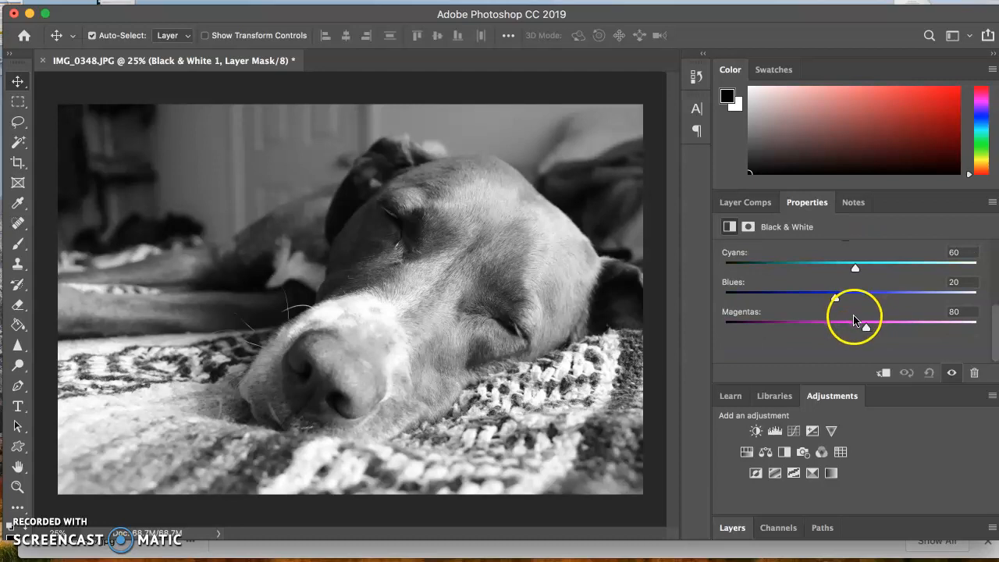
{"action": "scroll", "coordinate": [854, 320], "scroll_direction": "up", "scroll_amount": 2}
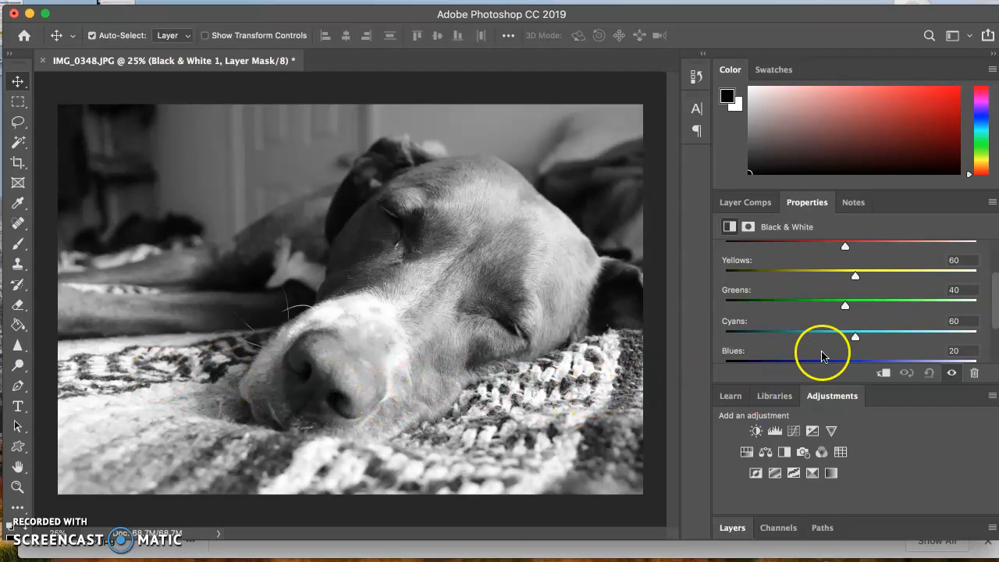
{"action": "left_click", "coordinate": [856, 337]}
{"action": "left_click_drag", "start_coordinate": [856, 338], "coordinate": [817, 323]}
{"action": "scroll", "coordinate": [885, 351], "scroll_direction": "down", "scroll_amount": 2}
{"action": "scroll", "coordinate": [885, 351], "scroll_direction": "up", "scroll_amount": 1}
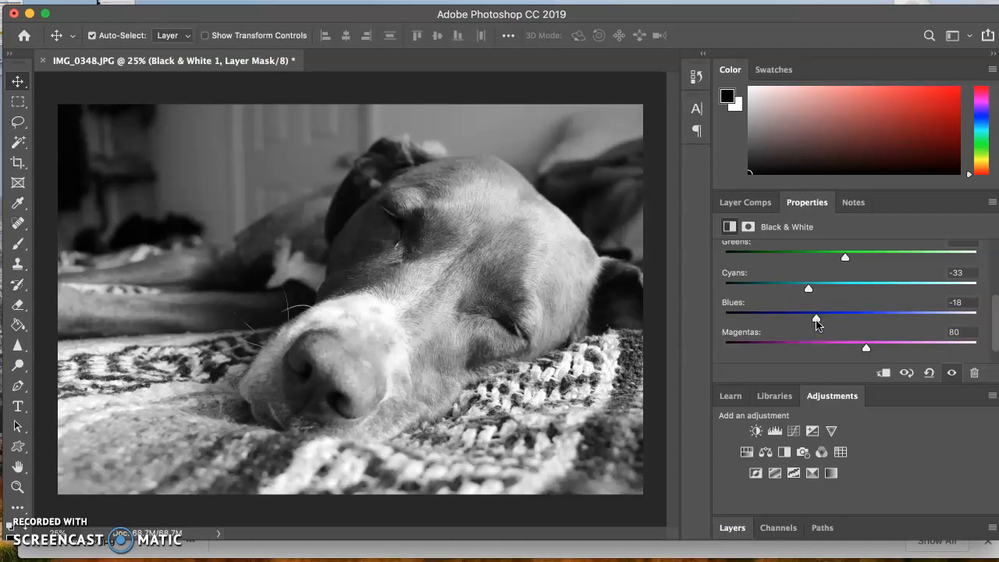
{"action": "mouse_move", "coordinate": [816, 324]}
{"action": "left_mouse_down"}
{"action": "mouse_move", "coordinate": [847, 323]}
{"action": "mouse_move", "coordinate": [821, 325]}
{"action": "left_mouse_up"}
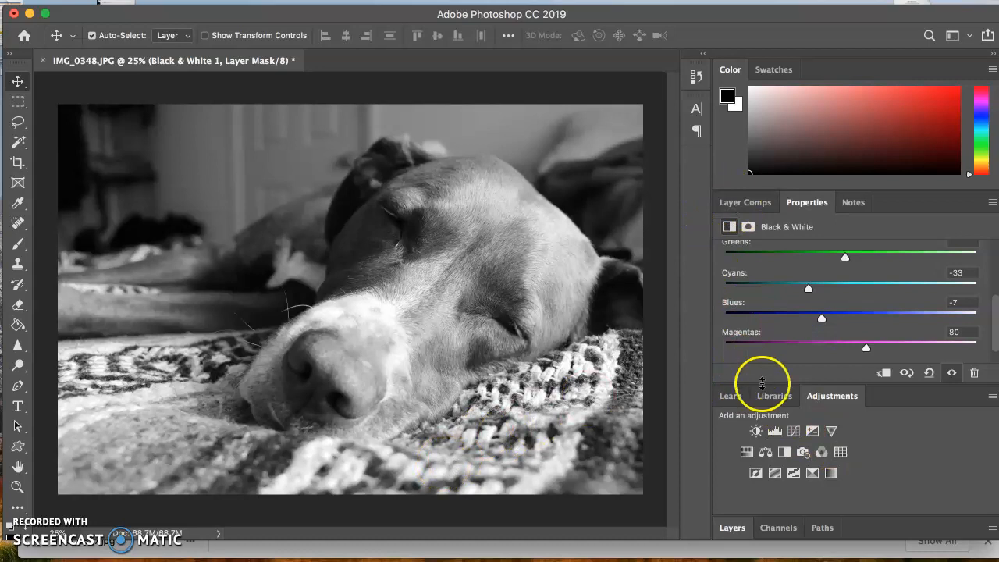
- Expand the layer list and adjustment options, and toggle the Black & White layer's visibility to compare it with the color original
{"action": "left_click", "coordinate": [737, 530]}
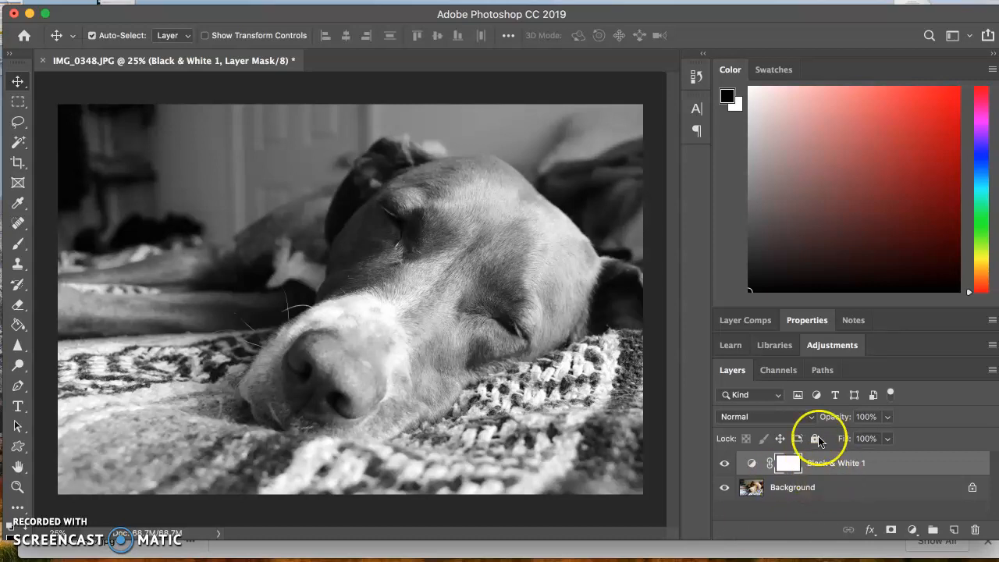
{"action": "left_click", "coordinate": [820, 351]}
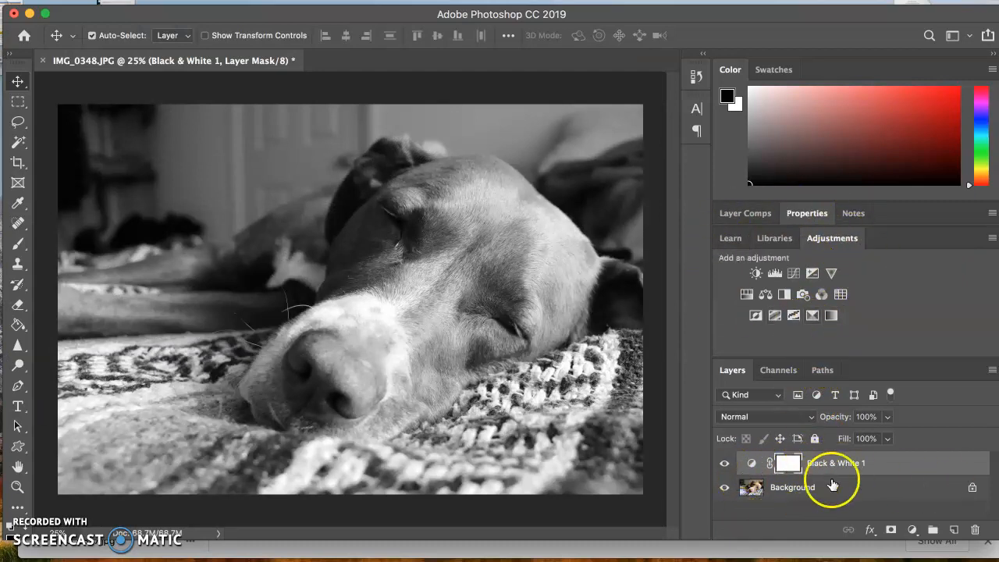
{"action": "left_click", "coordinate": [723, 465]}
{"action": "left_click", "coordinate": [723, 464]}
{"action": "left_click", "coordinate": [723, 464]}
{"action": "left_click", "coordinate": [723, 464]}
{"action": "left_click", "coordinate": [722, 465]}
{"action": "left_click", "coordinate": [722, 464]}
{"action": "left_click", "coordinate": [723, 464]}
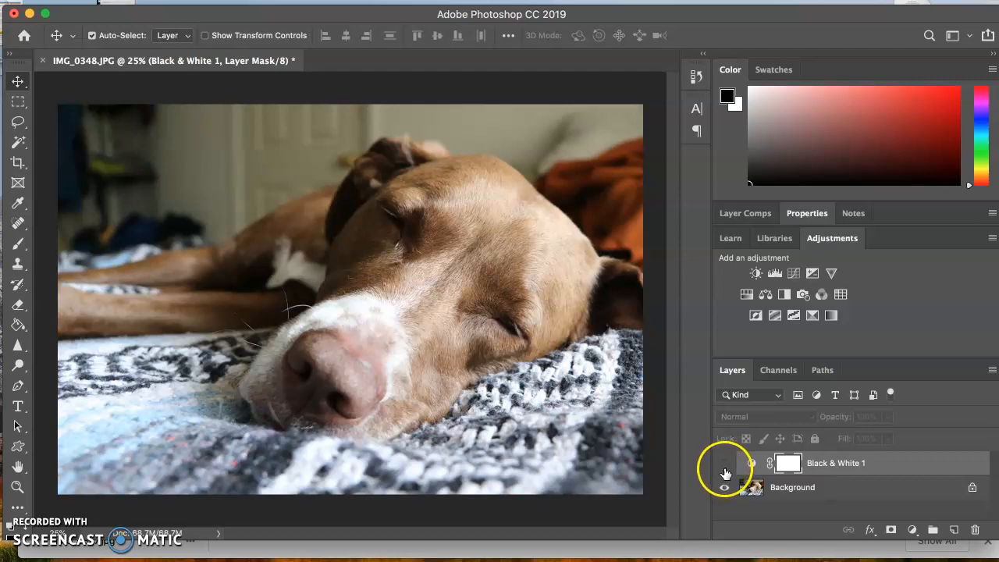
{"action": "left_click", "coordinate": [724, 464]}
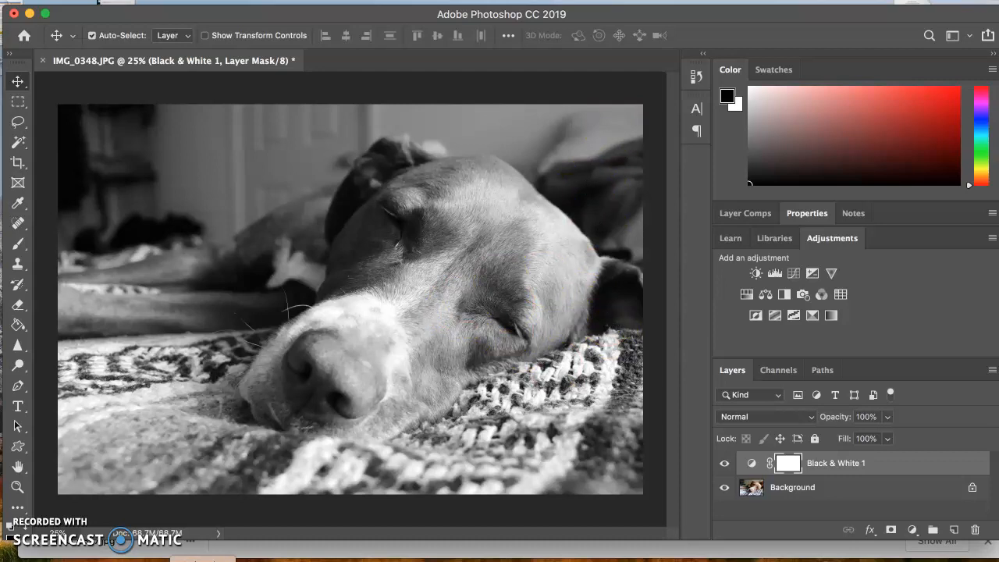
- Hide the Black & White layer and add a Hue/Saturation adjustment layer above it
{"action": "mouse_move", "coordinate": [871, 466]}
{"action": "left_mouse_down"}
{"action": "mouse_move", "coordinate": [869, 453]}
{"action": "mouse_move", "coordinate": [865, 465]}
{"action": "left_mouse_up"}
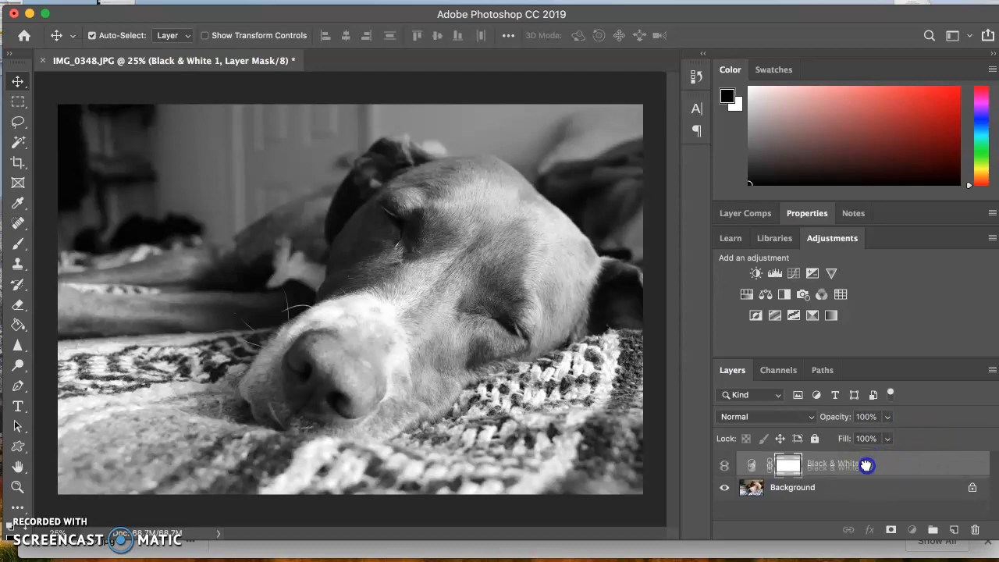
{"action": "left_click_drag", "start_coordinate": [865, 464], "coordinate": [901, 473]}
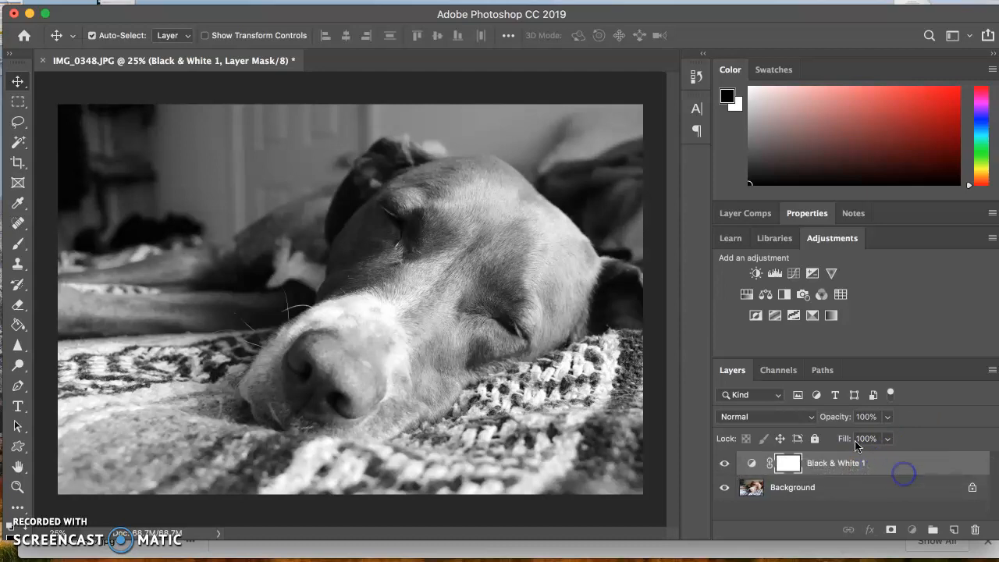
{"action": "left_click", "coordinate": [722, 464]}
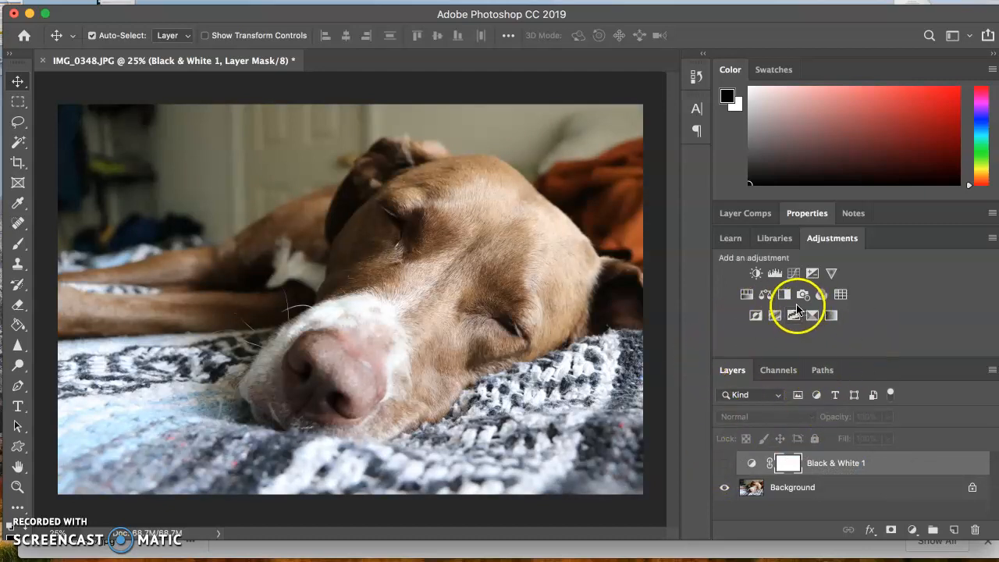
{"action": "left_click", "coordinate": [747, 295]}
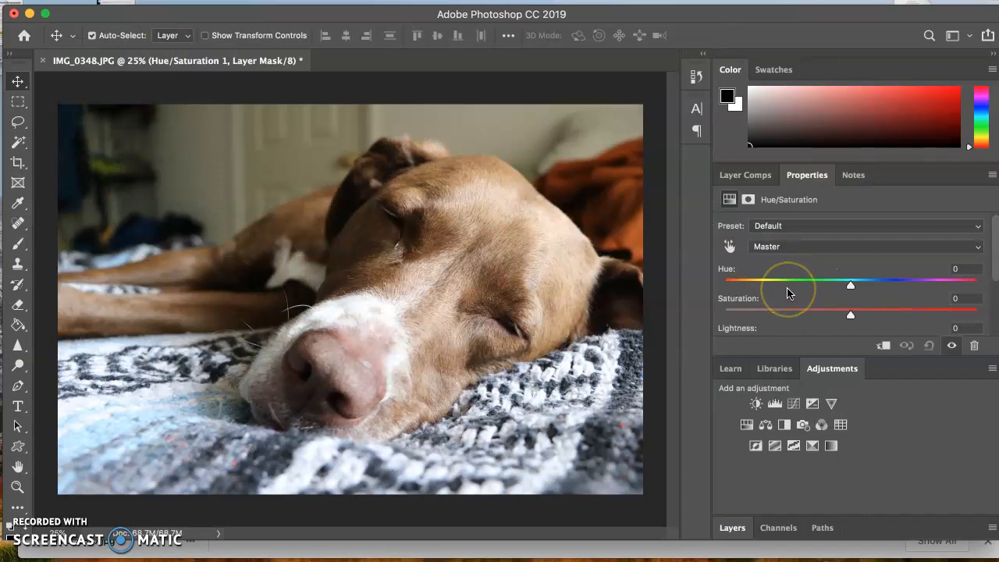
- Try a hue of -23 on the Hue/Saturation layer, undo it, and set the saturation to -100
{"action": "left_click_drag", "start_coordinate": [851, 284], "coordinate": [821, 291]}
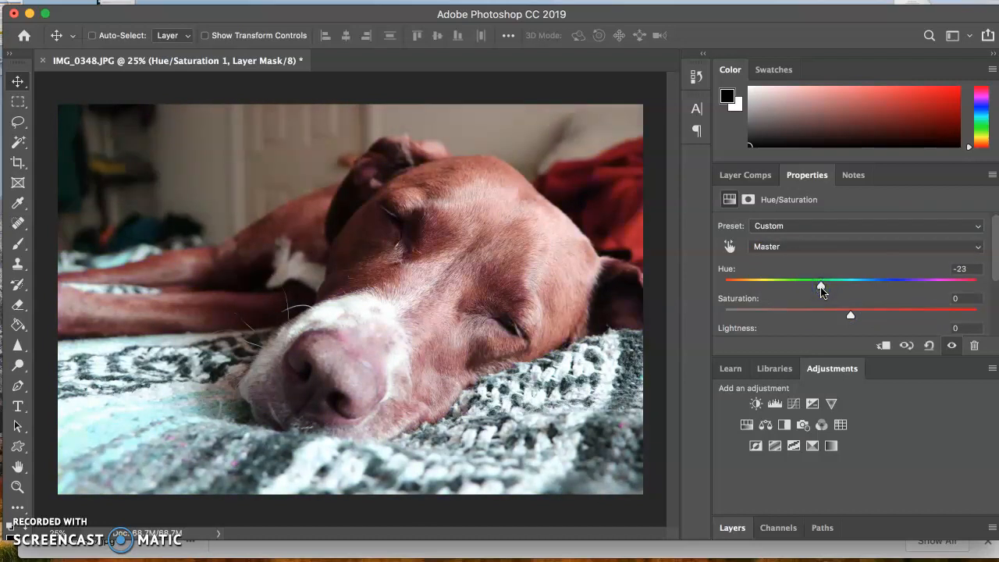
{"action": "key", "text": "super+z"}
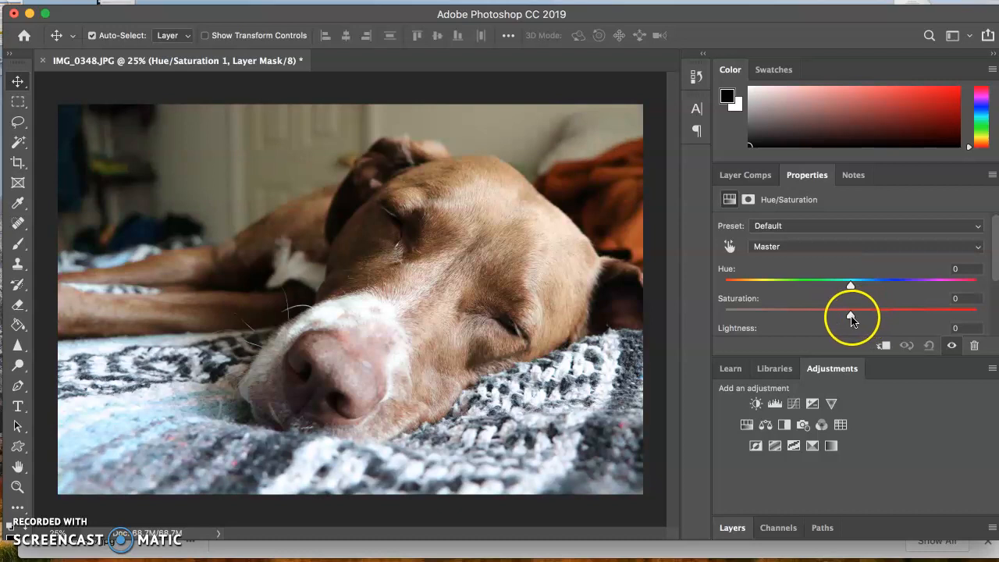
{"action": "left_click_drag", "start_coordinate": [849, 315], "coordinate": [852, 306]}
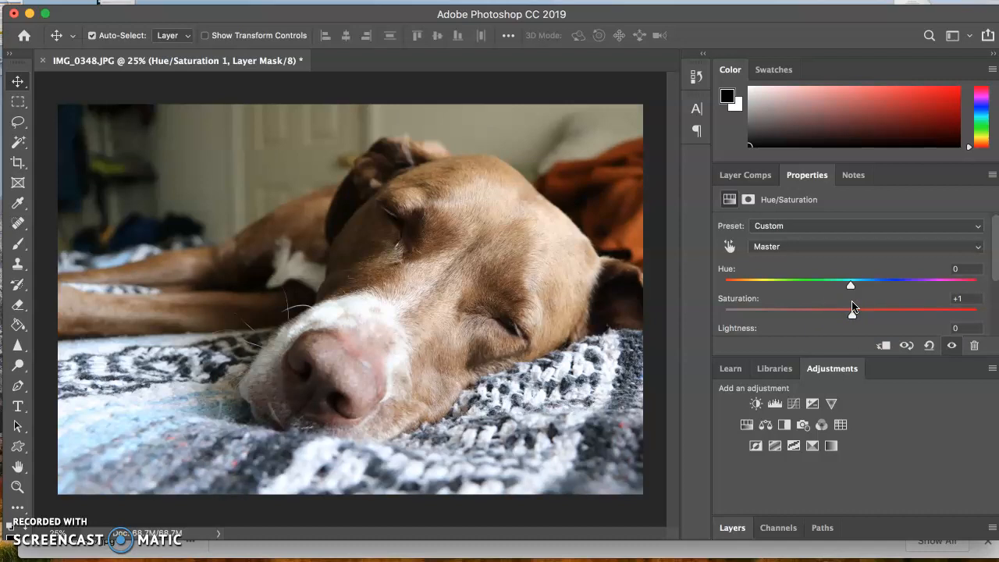
{"action": "left_click_drag", "start_coordinate": [852, 317], "coordinate": [678, 318]}
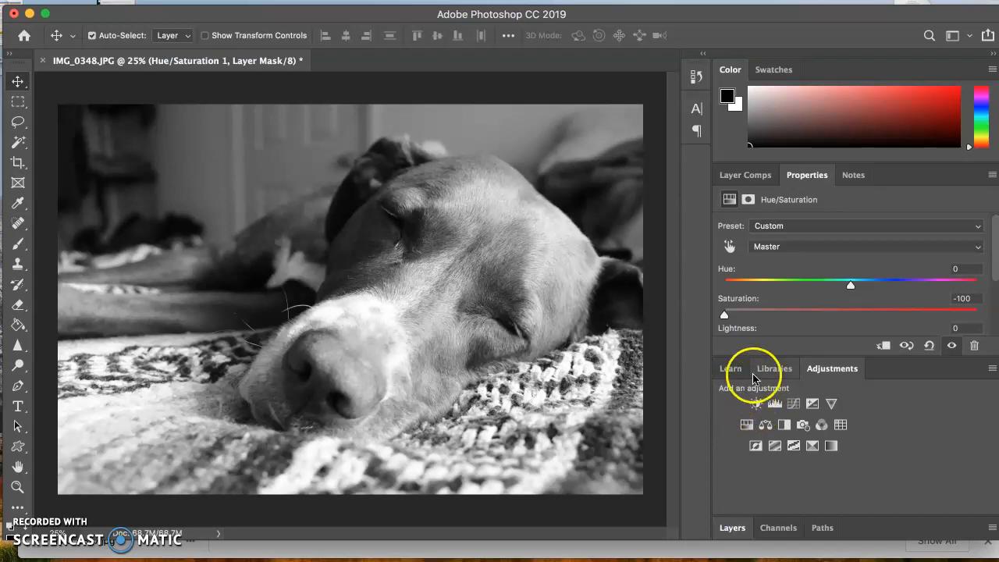
- Bring back the layer list and adjustment options, and toggle the Hue/Saturation layer to compare the desaturated photo with the original
{"action": "left_click", "coordinate": [479, 2]}
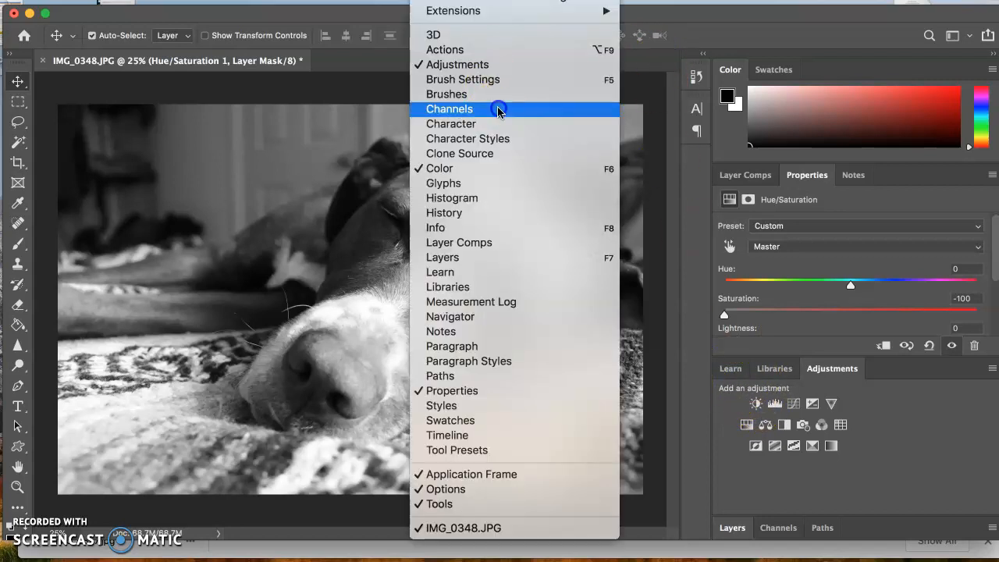
{"action": "left_click", "coordinate": [456, 258]}
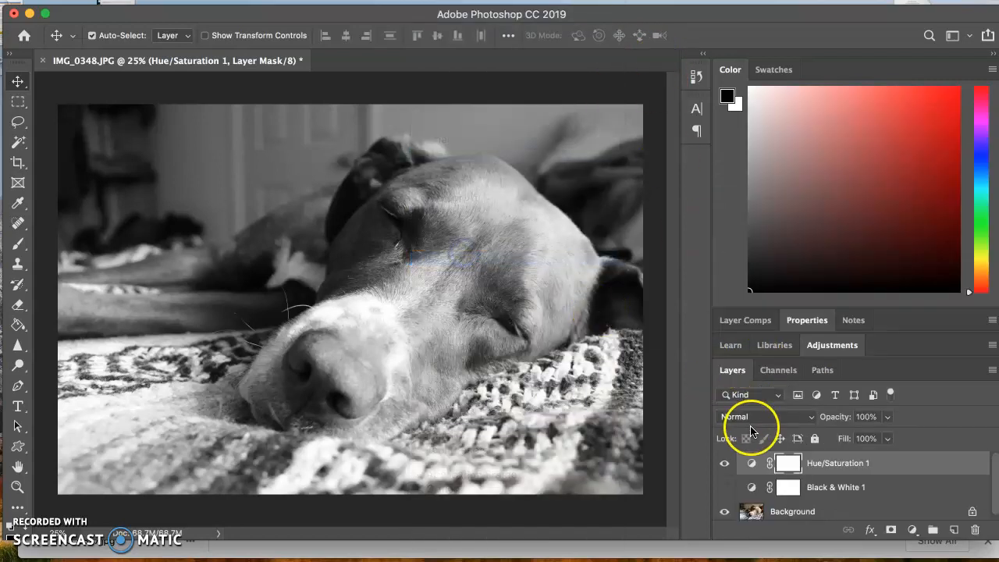
{"action": "left_click", "coordinate": [725, 463]}
{"action": "left_click", "coordinate": [725, 463]}
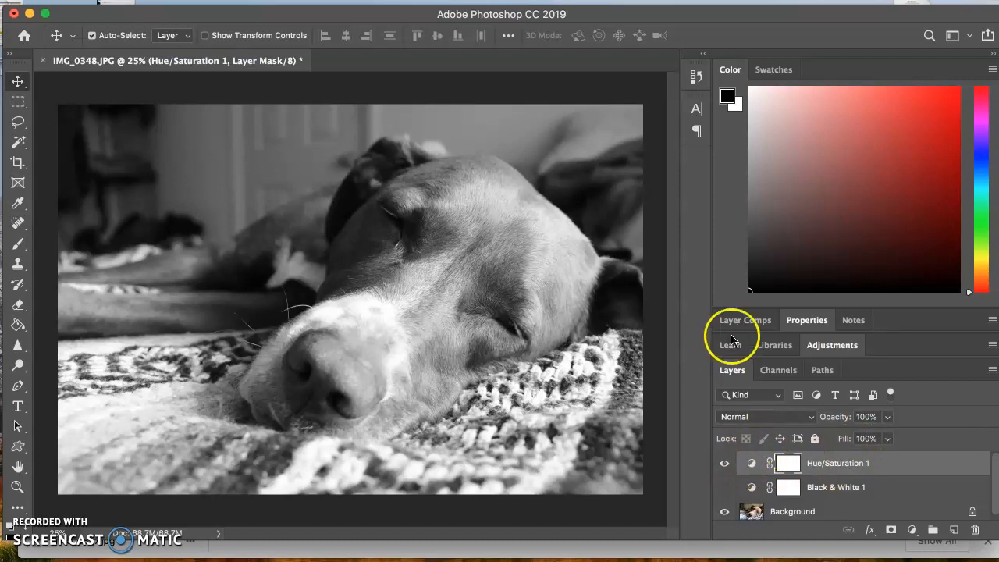
{"action": "left_click", "coordinate": [837, 345]}
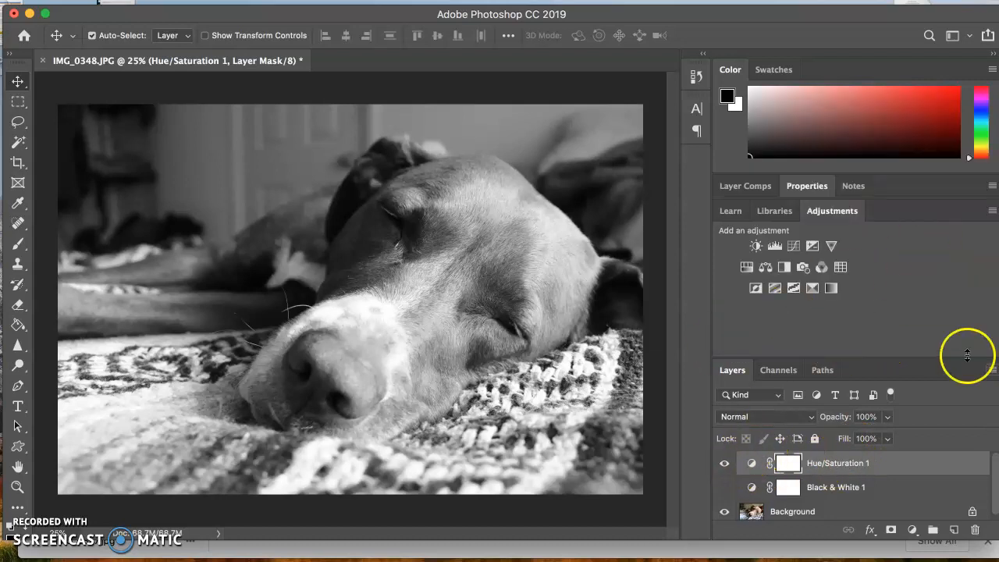
{"action": "left_click", "coordinate": [726, 464]}
{"action": "left_click", "coordinate": [727, 463]}
{"action": "left_click", "coordinate": [725, 463]}
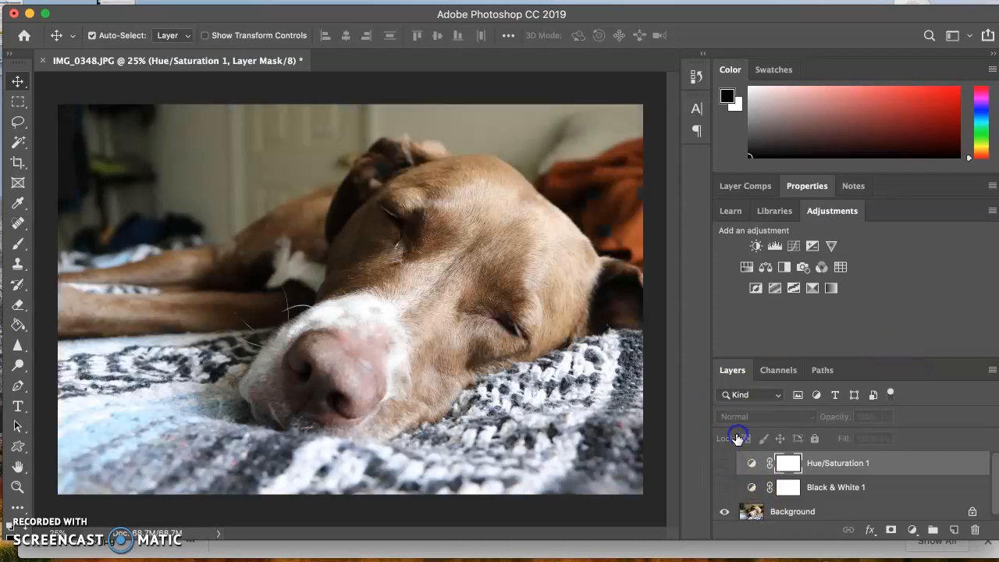
{"action": "left_click", "coordinate": [723, 466]}
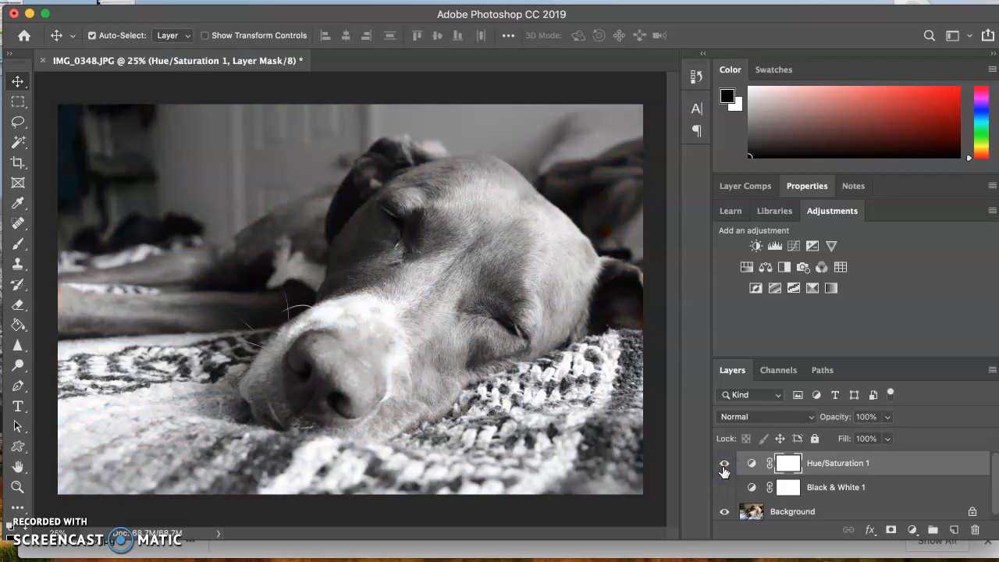
- Show the Black & White layer briefly, hide both adjustment layers, and toggle the Background off and on to leave it visible
{"action": "left_click", "coordinate": [724, 487]}
{"action": "left_click", "coordinate": [724, 463]}
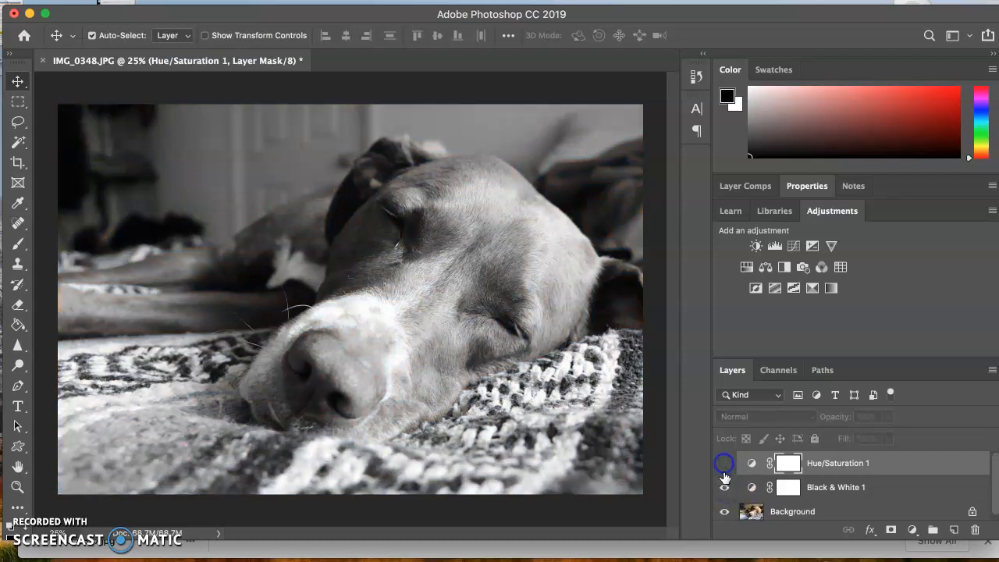
{"action": "left_click", "coordinate": [724, 487]}
{"action": "left_click", "coordinate": [723, 511]}
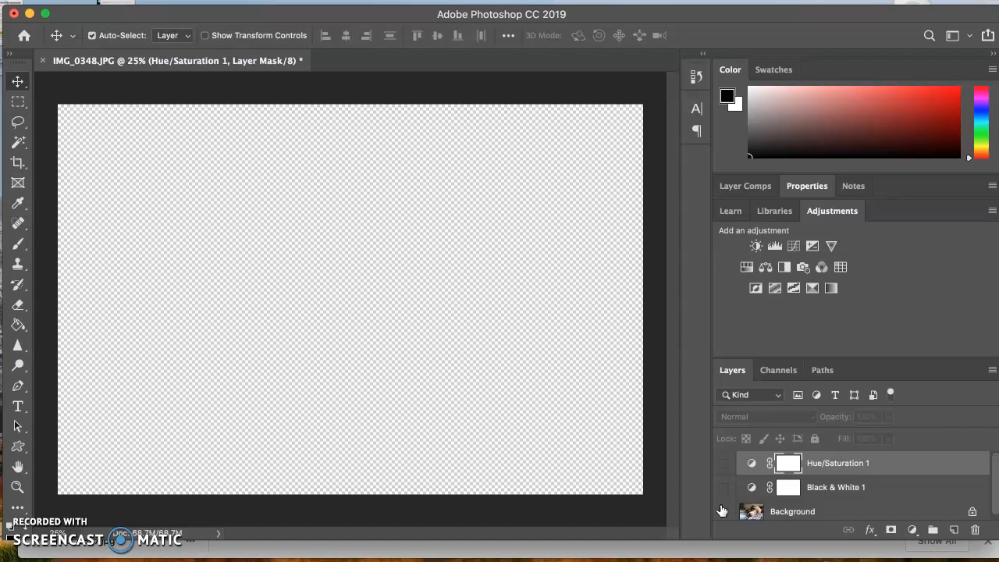
{"action": "left_click", "coordinate": [722, 511]}
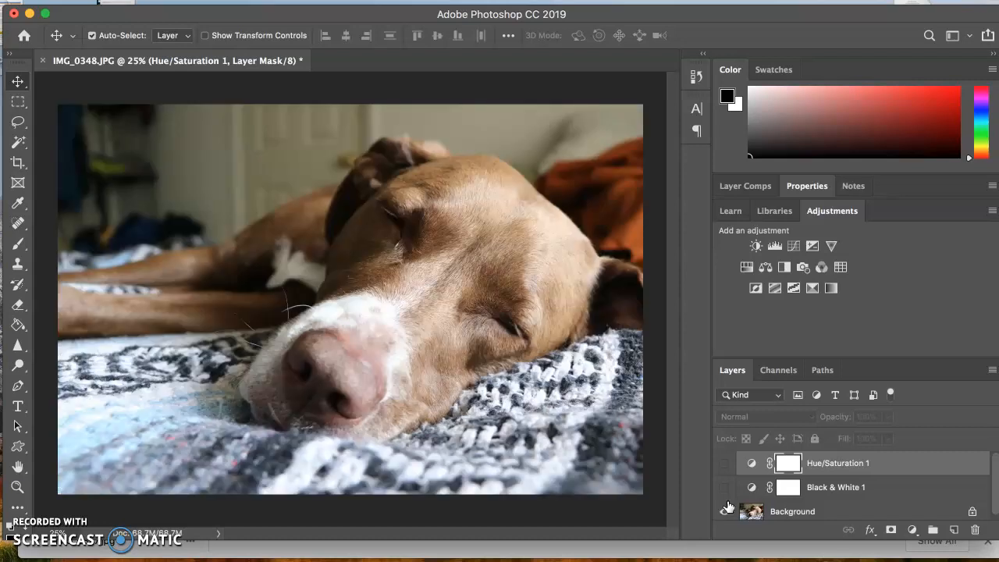
- Show and hide the two adjustment layers together to compare with the original, then make the Black & White layer visible
{"action": "left_click", "coordinate": [724, 487]}
{"action": "left_click", "coordinate": [725, 469]}
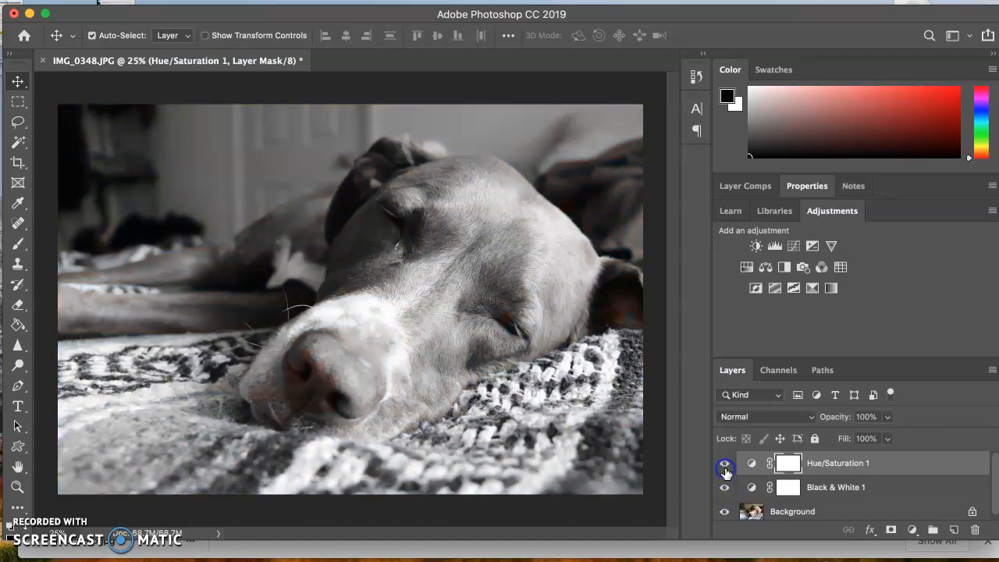
{"action": "left_click", "coordinate": [724, 487]}
{"action": "left_click", "coordinate": [725, 464]}
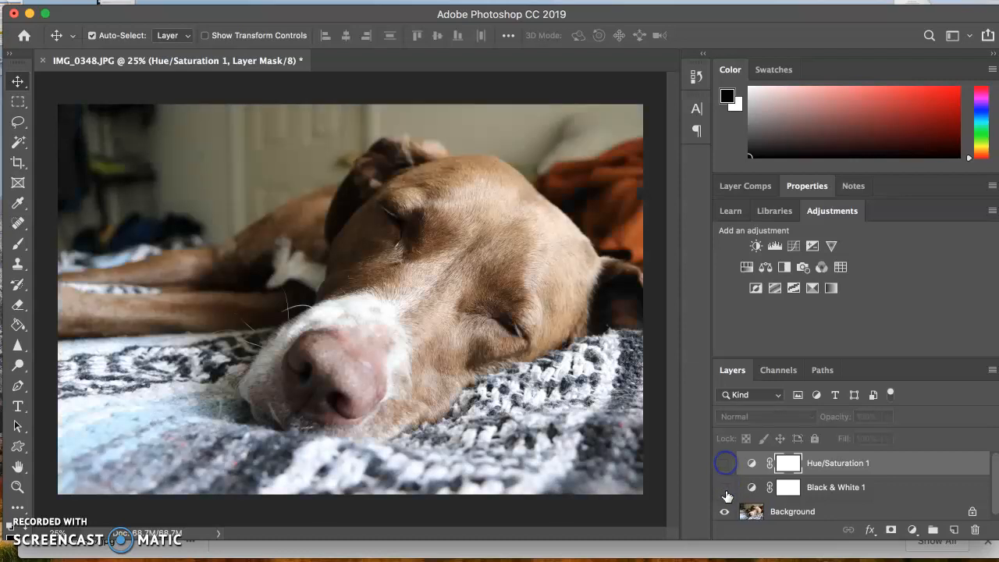
{"action": "left_click", "coordinate": [724, 486]}
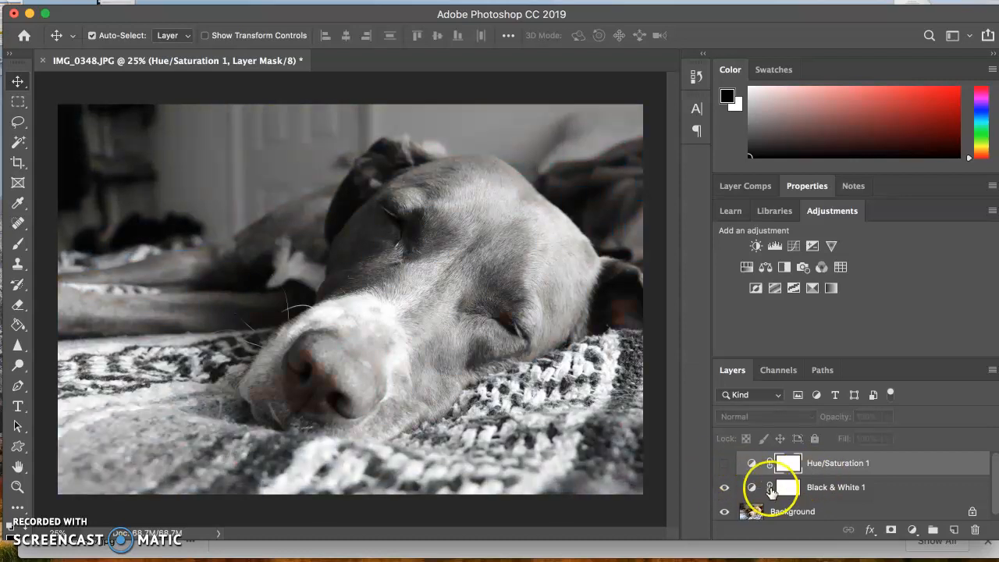
- Toggle the Hue/Saturation layer repeatedly above the visible Black & White layer to compare, leaving it hidden
{"action": "left_click", "coordinate": [725, 467]}
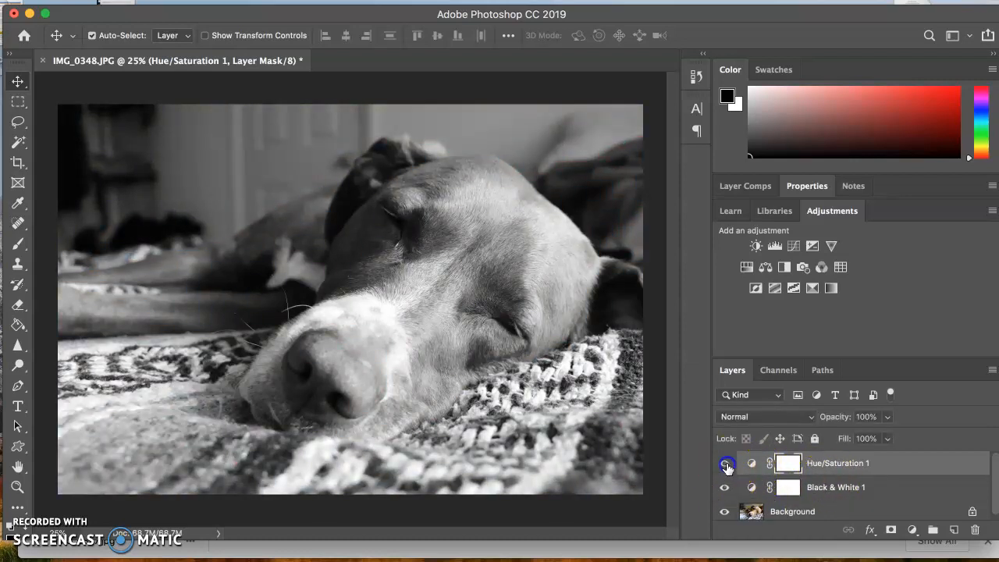
{"action": "left_click", "coordinate": [725, 466]}
{"action": "left_click", "coordinate": [725, 467]}
{"action": "left_click", "coordinate": [725, 467]}
{"action": "left_click", "coordinate": [726, 466]}
{"action": "left_click", "coordinate": [727, 467]}
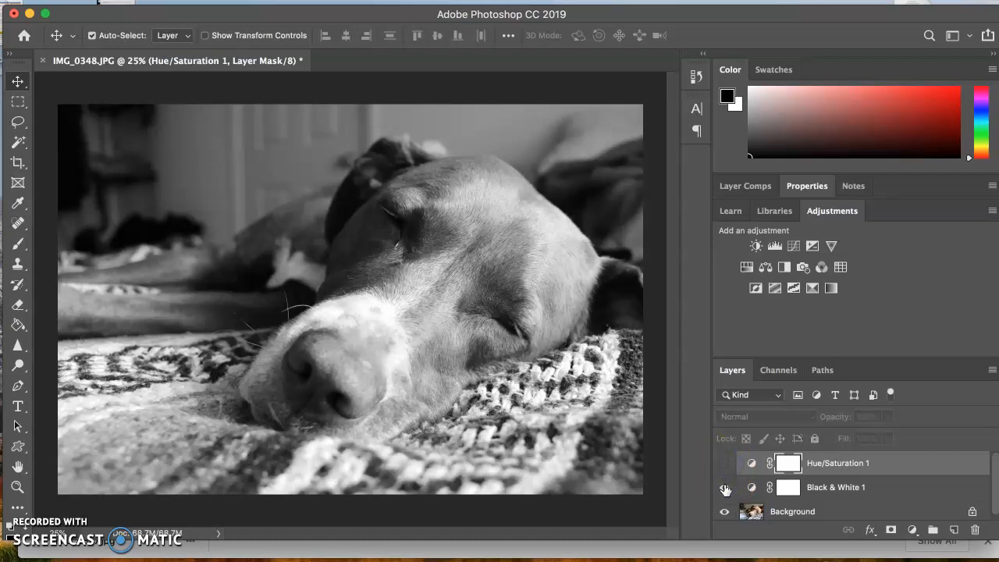
- Alternate between the Black & White and Hue/Saturation layers to compare both conversions, leaving only Hue/Saturation visible
{"action": "left_click", "coordinate": [724, 487]}
{"action": "left_click", "coordinate": [722, 466]}
{"action": "left_click", "coordinate": [723, 486]}
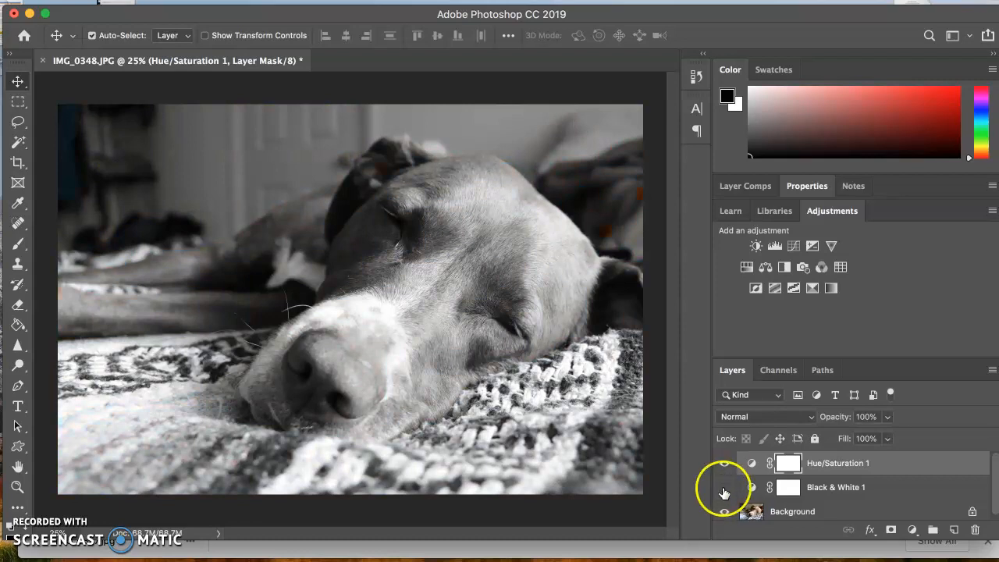
{"action": "left_click", "coordinate": [725, 465]}
{"action": "left_click", "coordinate": [724, 487]}
{"action": "left_click", "coordinate": [725, 464]}
{"action": "left_click", "coordinate": [185, 1]}
{"action": "mouse_move", "coordinate": [148, 1]}
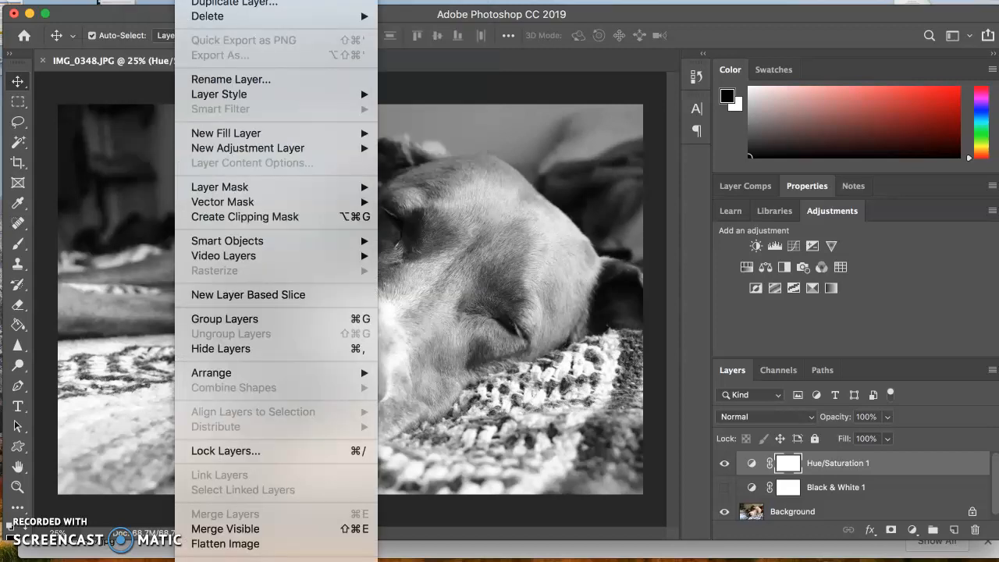
{"action": "key", "text": "Escape"}
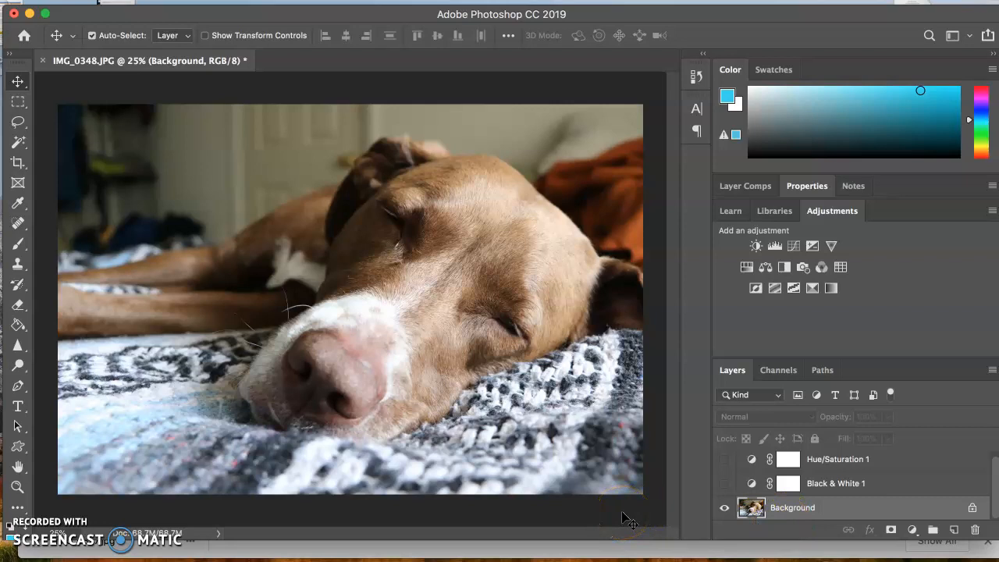
- Convert the image to Grayscale mode, accepting the loss of the adjustment layers and discarding the color information
{"action": "left_click", "coordinate": [147, 0]}
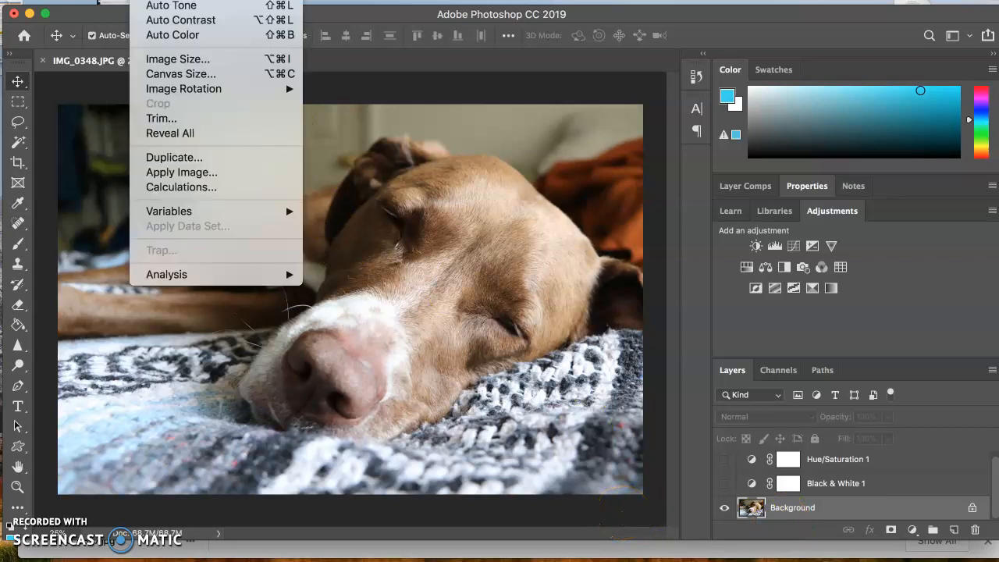
{"action": "mouse_move", "coordinate": [160, 0]}
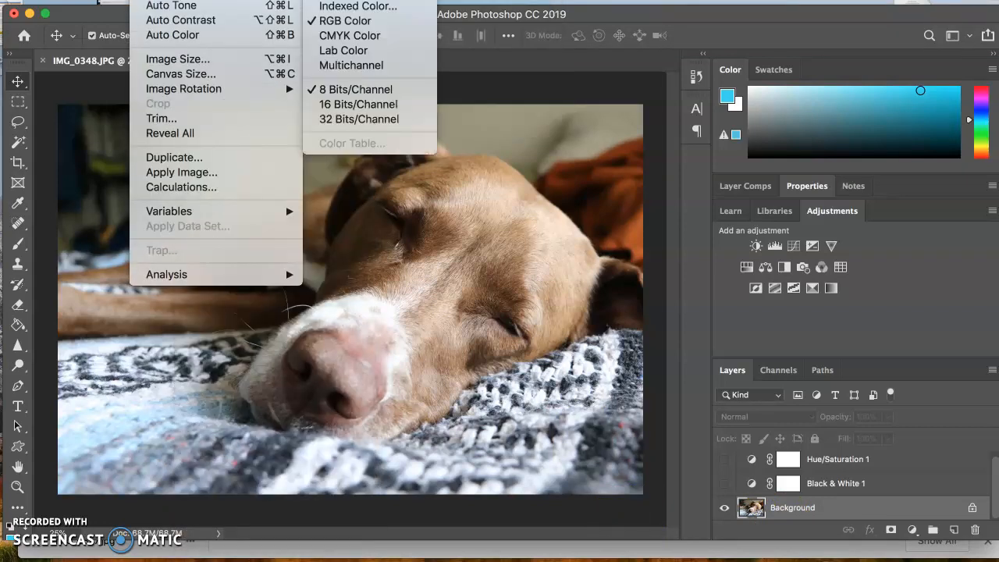
{"action": "key", "text": "Escape"}
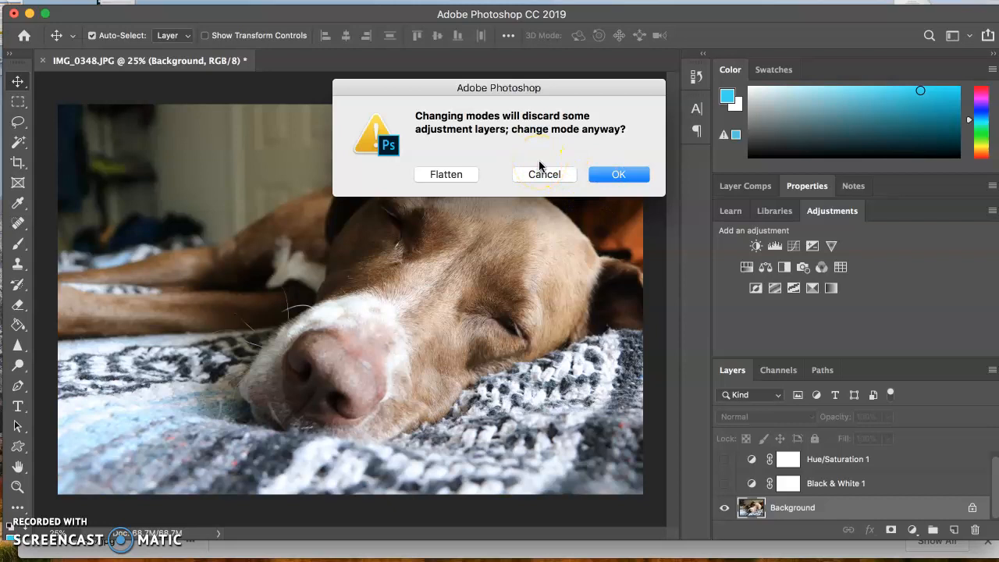
{"action": "left_click", "coordinate": [615, 171]}
{"action": "left_click", "coordinate": [628, 172]}
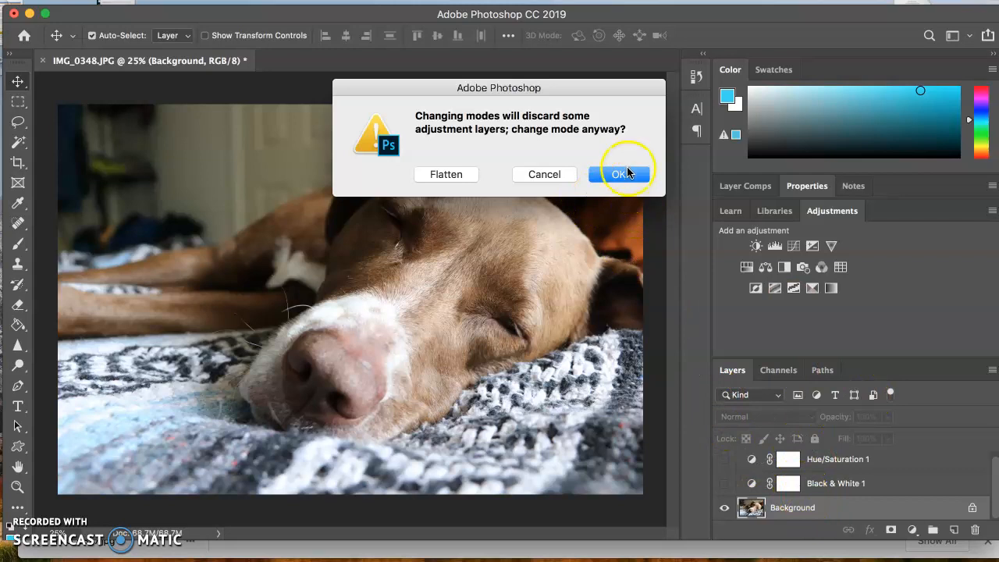
{"action": "left_click", "coordinate": [623, 174]}
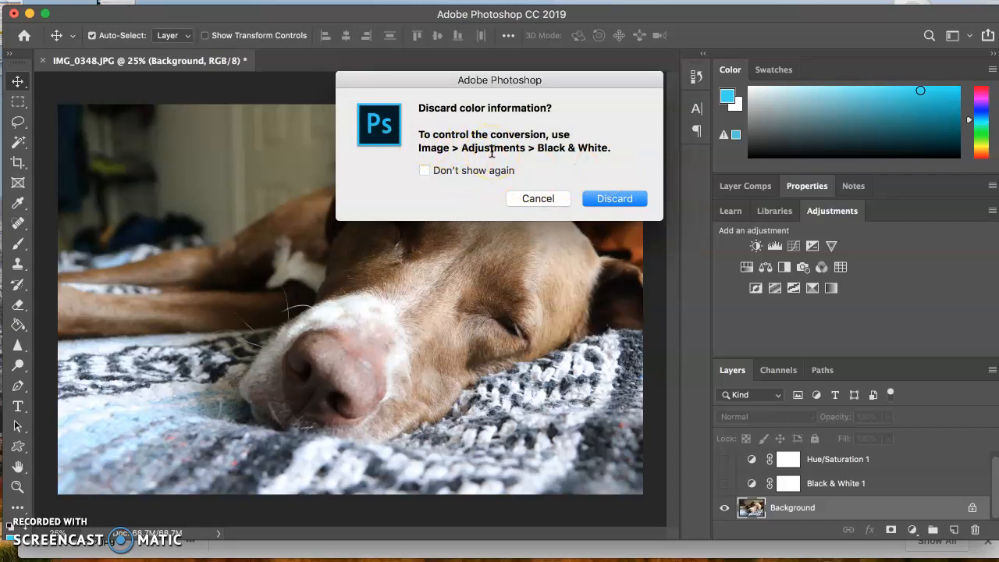
{"action": "left_click", "coordinate": [607, 197]}
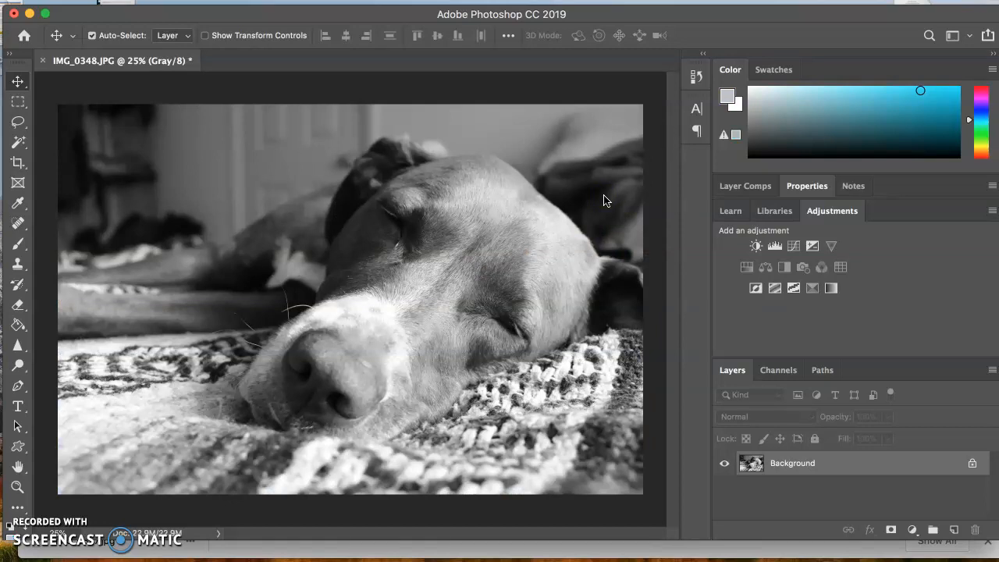
- Open the edit history, revert the photo to its Open state, and return to the Grayscale state
{"action": "left_click", "coordinate": [695, 76]}
{"action": "left_click_drag", "start_coordinate": [590, 241], "coordinate": [601, 441]}
{"action": "left_click_drag", "start_coordinate": [673, 339], "coordinate": [678, 107]}
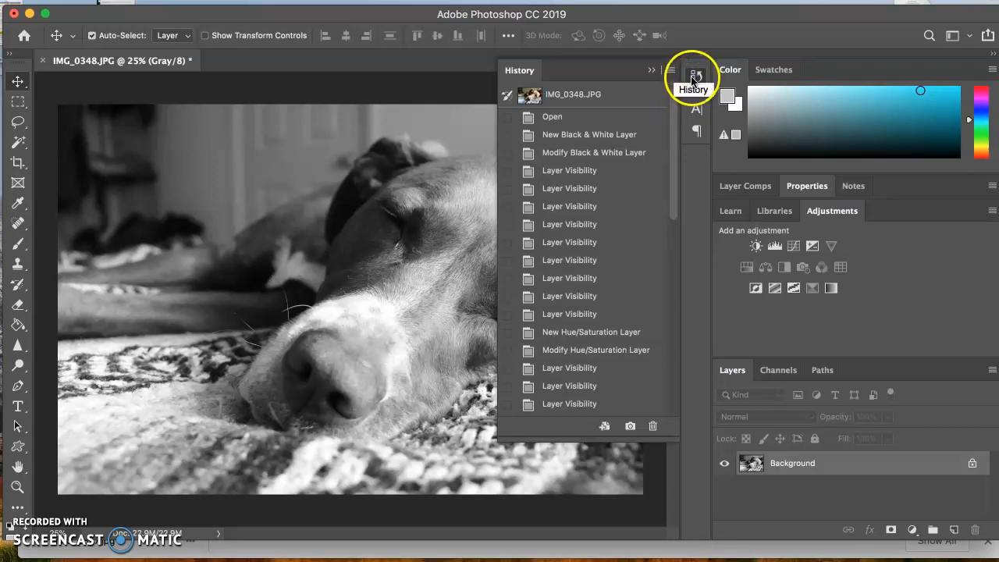
{"action": "left_click_drag", "start_coordinate": [677, 173], "coordinate": [624, 404]}
{"action": "left_click_drag", "start_coordinate": [678, 334], "coordinate": [686, 139]}
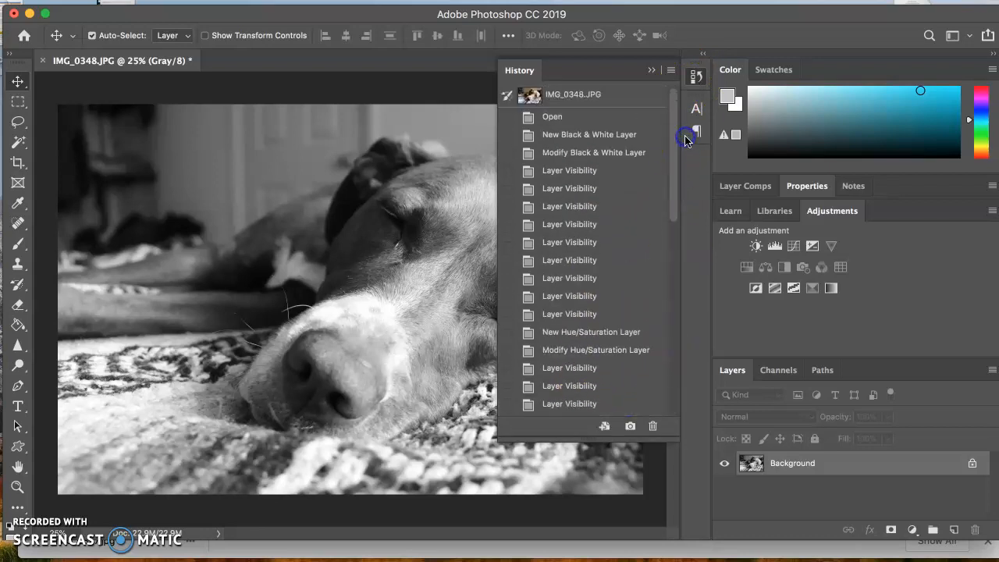
{"action": "left_click", "coordinate": [602, 119]}
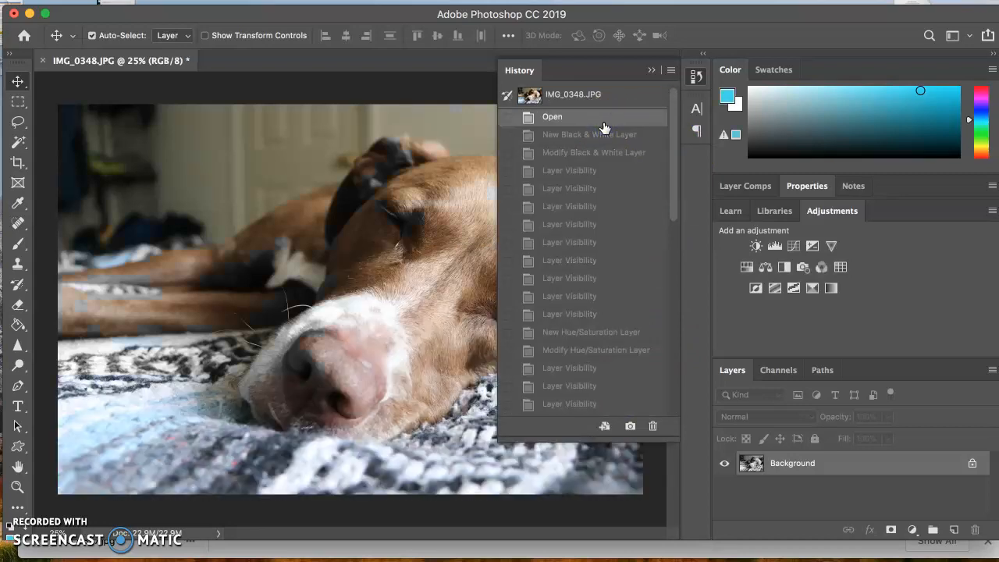
{"action": "left_click_drag", "start_coordinate": [671, 161], "coordinate": [613, 403]}
{"action": "left_click", "coordinate": [591, 405]}
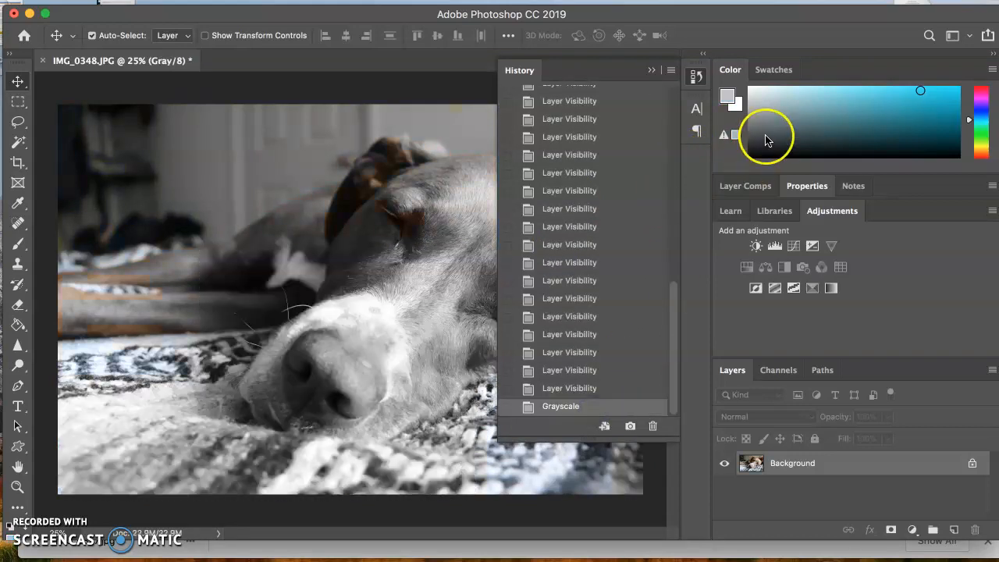
- Step back through several earlier Layer Visibility states in the history, stopping where only the Hue/Saturation layer is shown
{"action": "left_click", "coordinate": [557, 352]}
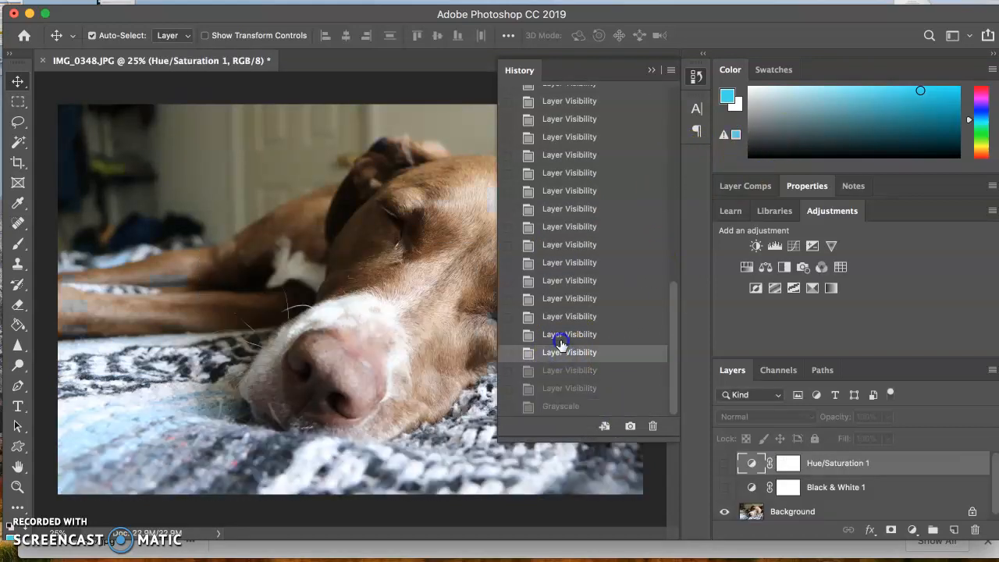
{"action": "left_click", "coordinate": [565, 334]}
{"action": "left_click", "coordinate": [567, 316]}
{"action": "left_click", "coordinate": [571, 280]}
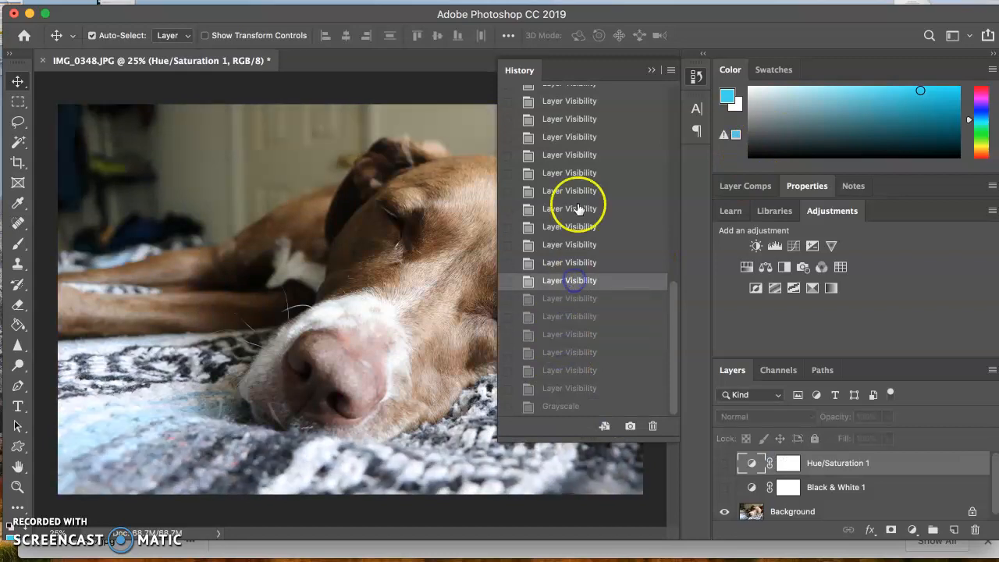
{"action": "left_click", "coordinate": [577, 195]}
{"action": "left_click", "coordinate": [567, 174]}
{"action": "left_click", "coordinate": [571, 120]}
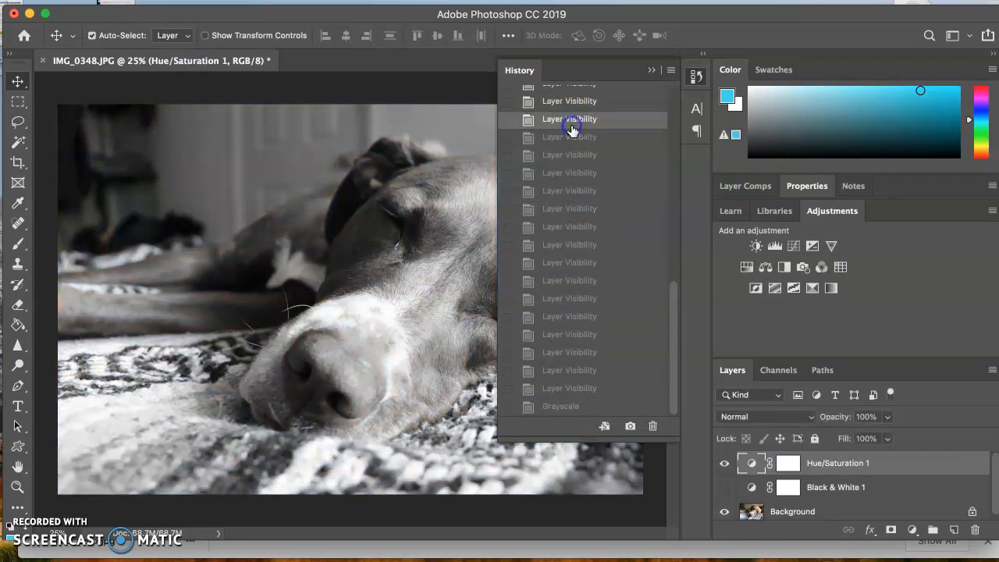
- Revert to the state just before the Hue/Saturation layer was added, and jump forward to one showing only Black & White
{"action": "left_click_drag", "start_coordinate": [673, 301], "coordinate": [671, 167]}
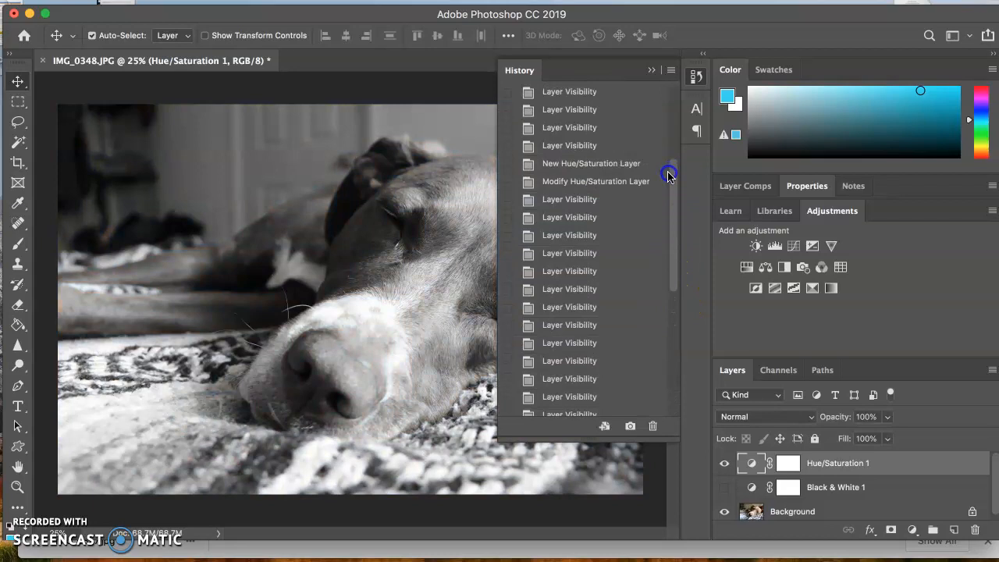
{"action": "left_click", "coordinate": [557, 146]}
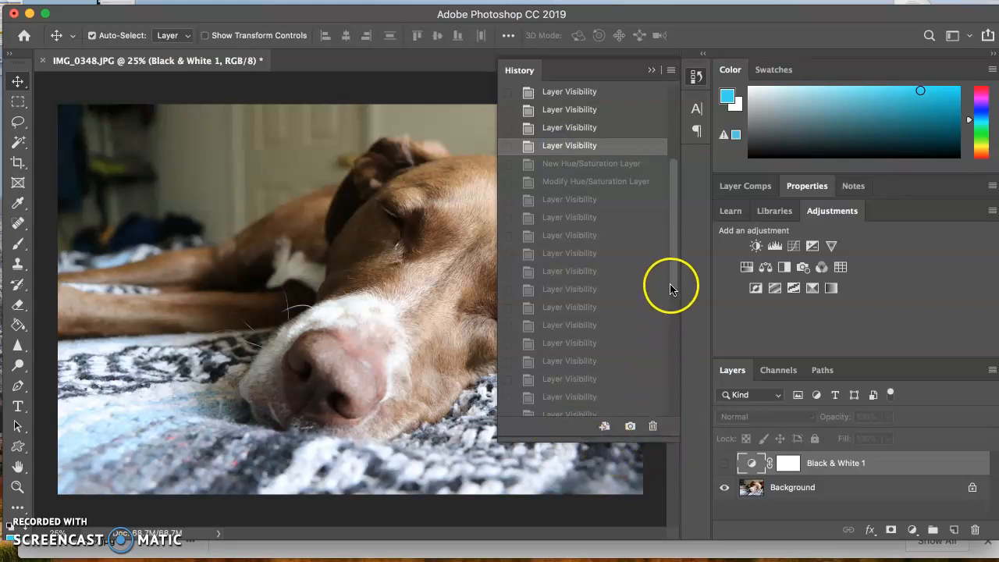
{"action": "left_click", "coordinate": [670, 304]}
{"action": "left_click_drag", "start_coordinate": [670, 304], "coordinate": [653, 428]}
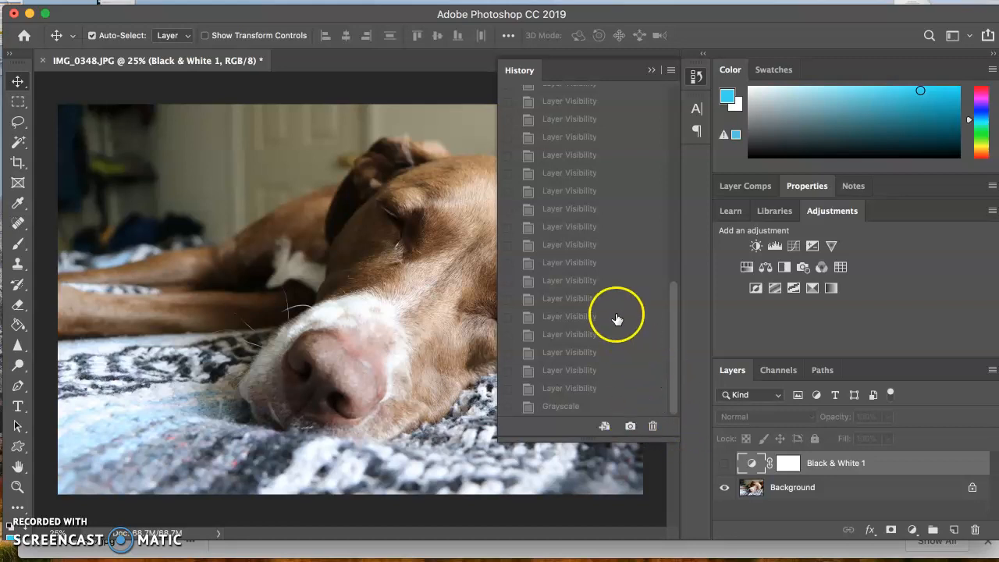
{"action": "left_click", "coordinate": [590, 190]}
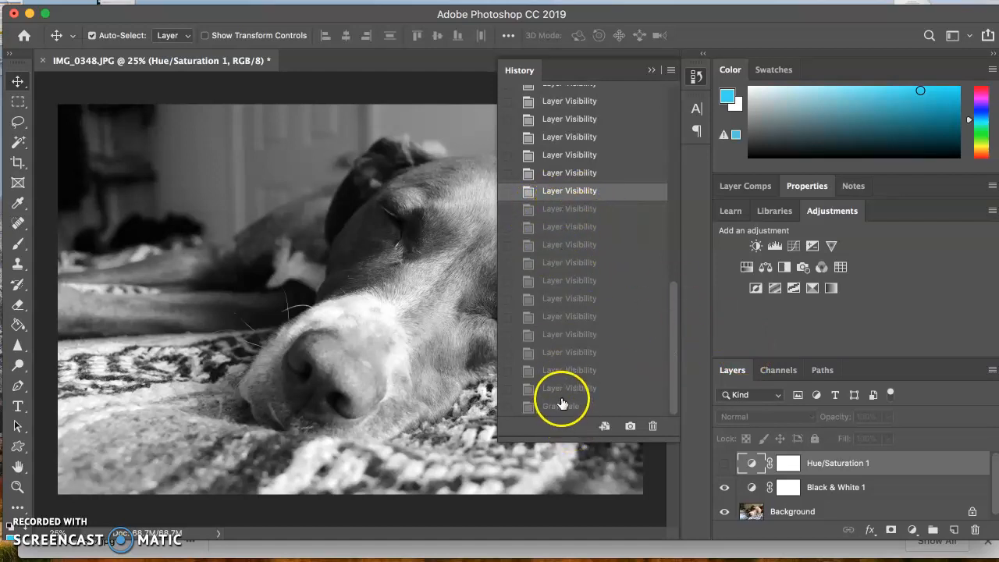
- Revert to the Open state, step forward through the history to New Hue/Saturation Layer, and locate the Grayscale state
{"action": "left_click_drag", "start_coordinate": [675, 312], "coordinate": [679, 90]}
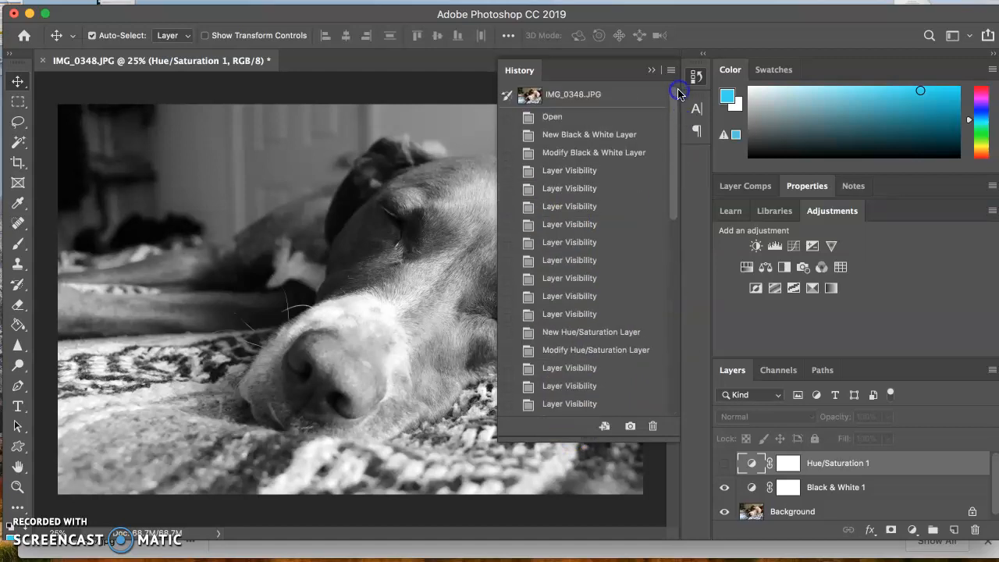
{"action": "left_click", "coordinate": [550, 117]}
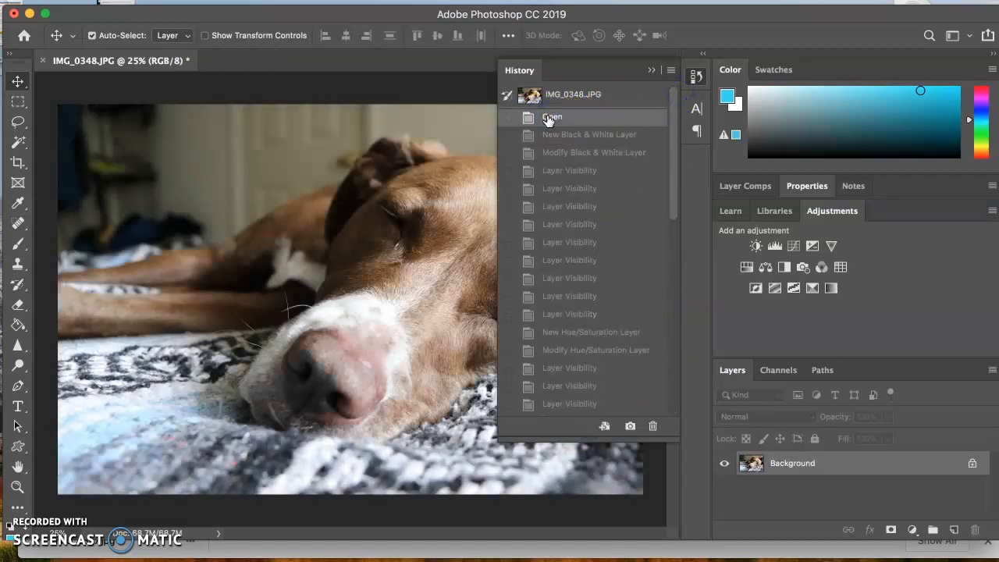
{"action": "left_click", "coordinate": [553, 134]}
{"action": "left_click", "coordinate": [557, 172]}
{"action": "left_click", "coordinate": [565, 243]}
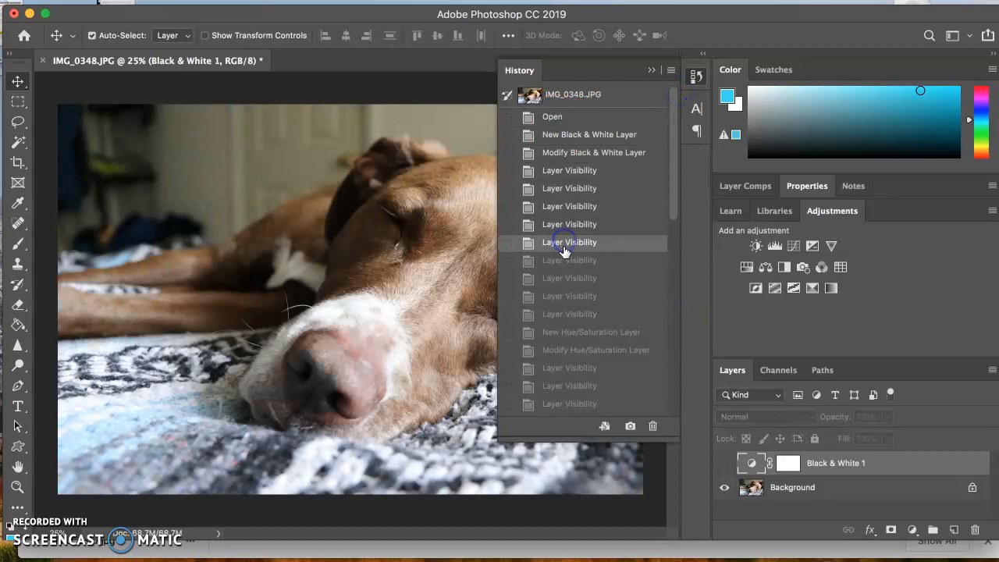
{"action": "left_click", "coordinate": [565, 332]}
{"action": "scroll", "coordinate": [679, 293], "scroll_direction": "down", "scroll_amount": 2}
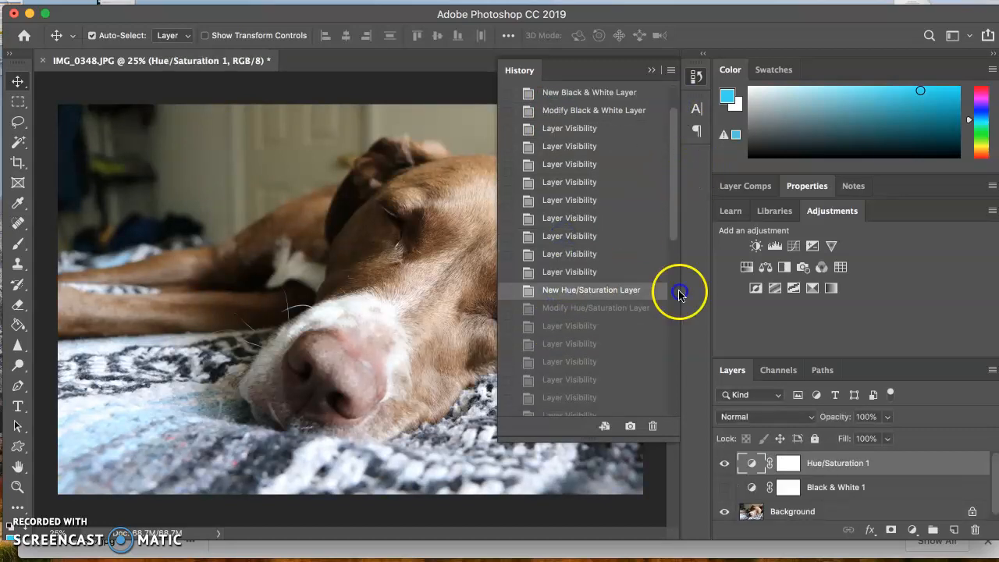
{"action": "scroll", "coordinate": [678, 293], "scroll_direction": "down", "scroll_amount": 5}
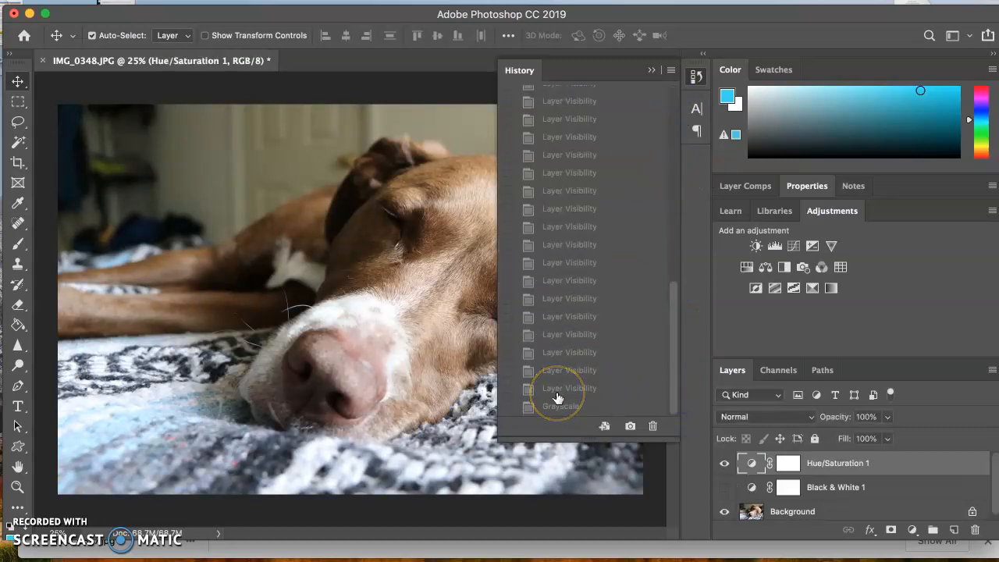